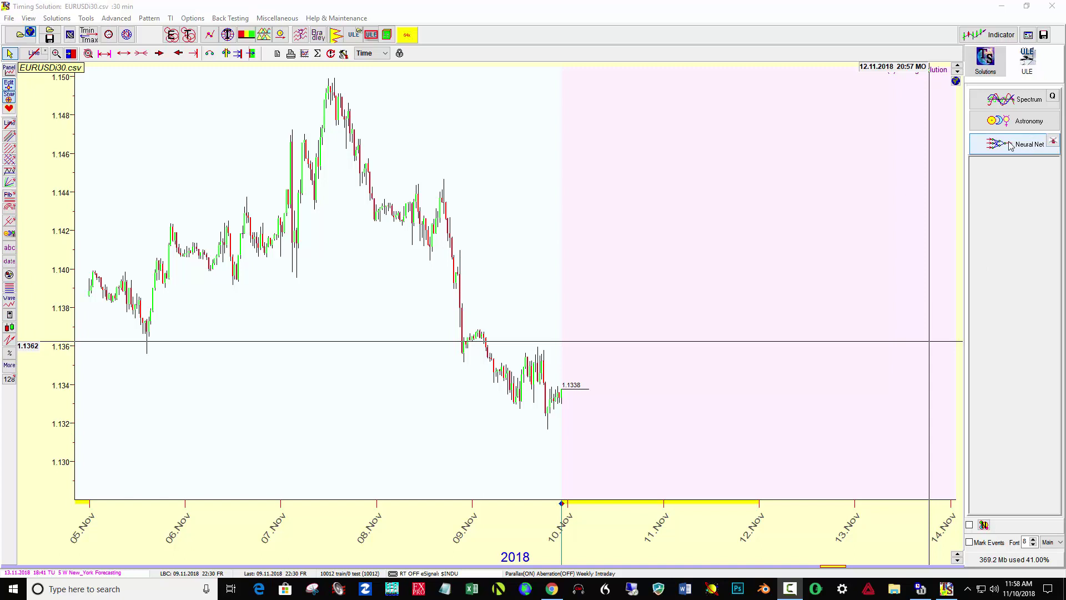
# Step: Open the neural-net Forecast Mill Library and list the EURUSD1440 2nd best april 2017.IT2 models
pyautogui.click(1054, 143)
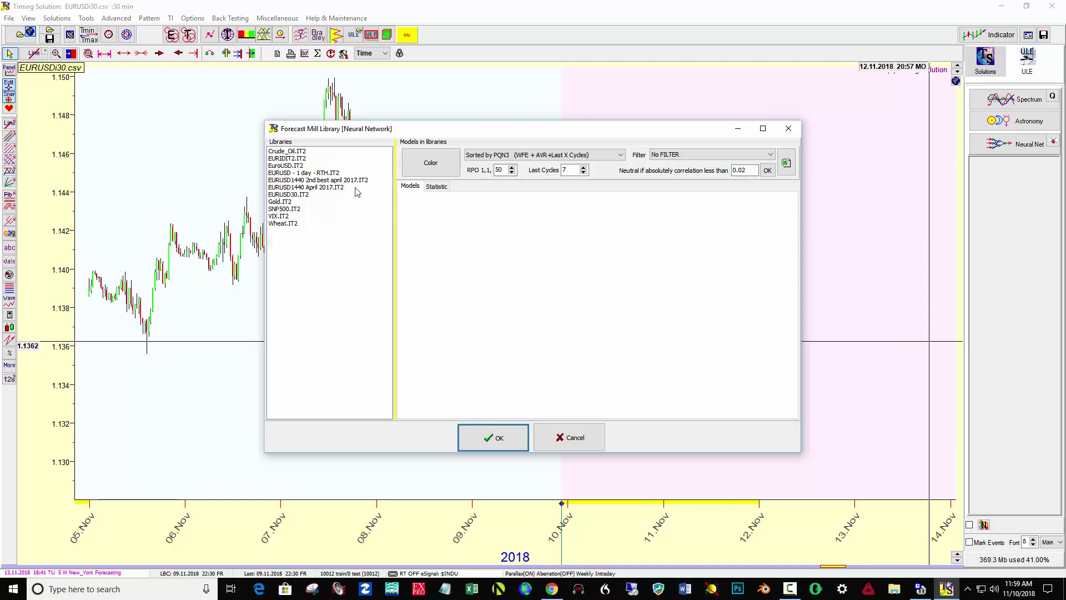
pyautogui.click(300, 181)
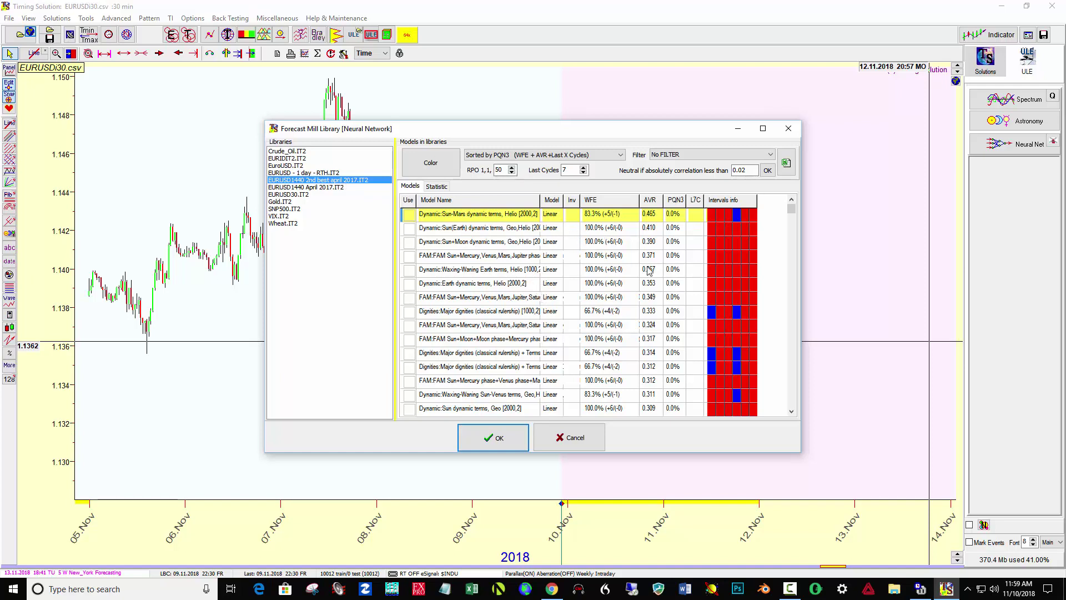
# Step: Add the Sun(Earth), Sun+Moon and FAM Sun+Mercury,Venus,Mars,Jupiter models with grey, red and lime-green lines
pyautogui.click(409, 229)
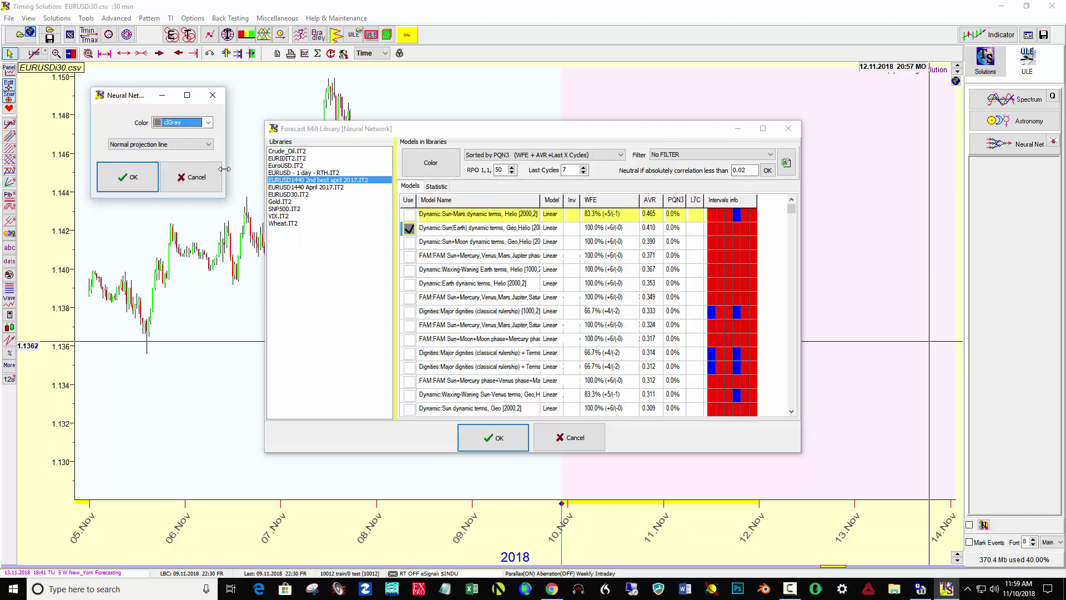
pyautogui.click(146, 179)
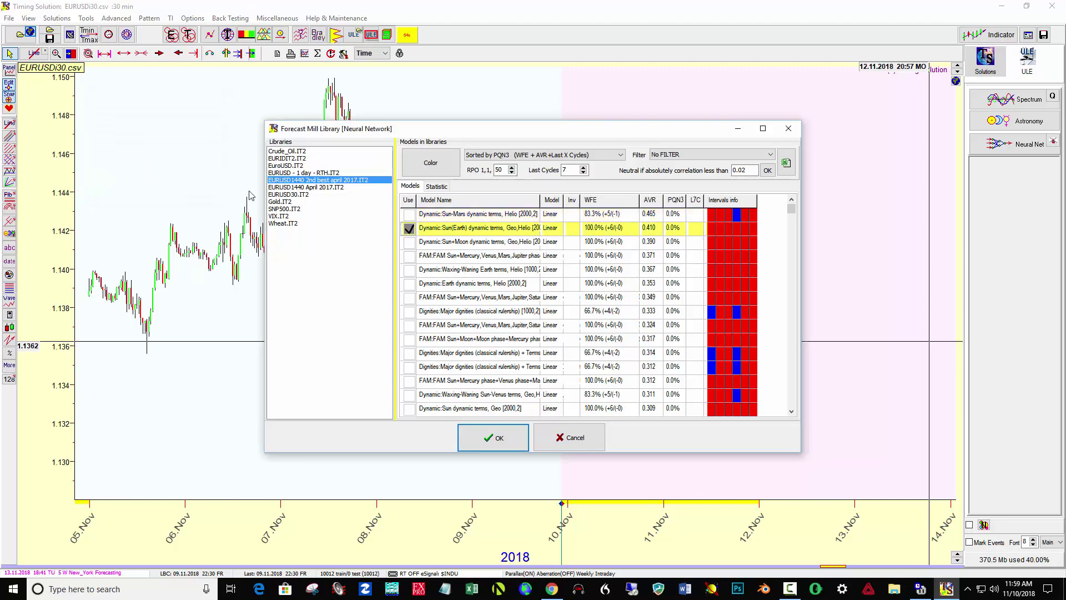
pyautogui.click(409, 243)
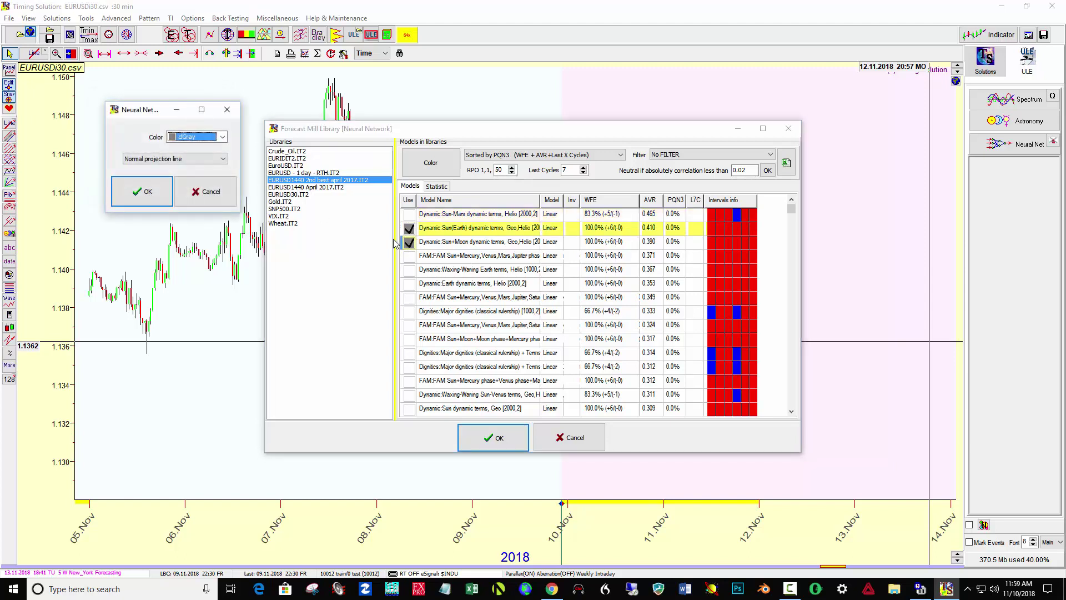
pyautogui.click(222, 137)
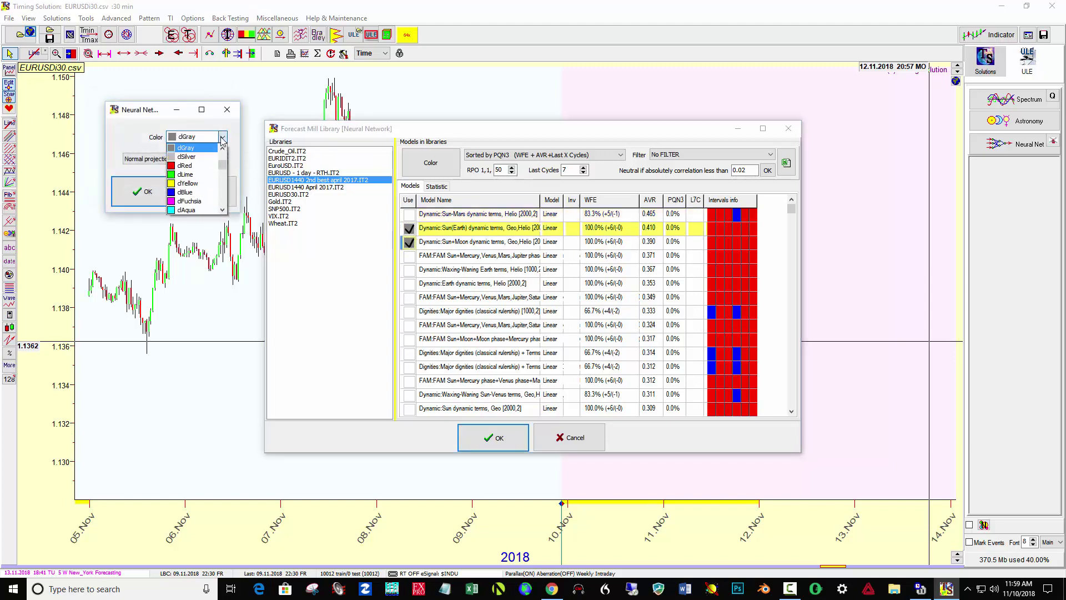
pyautogui.click(205, 166)
pyautogui.click(141, 192)
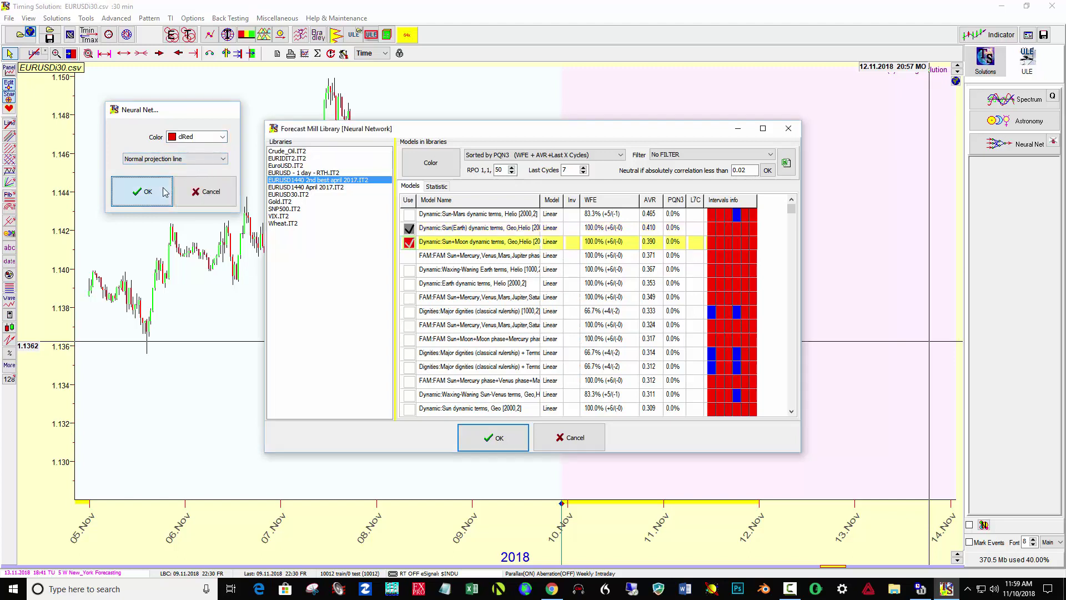
pyautogui.click(408, 257)
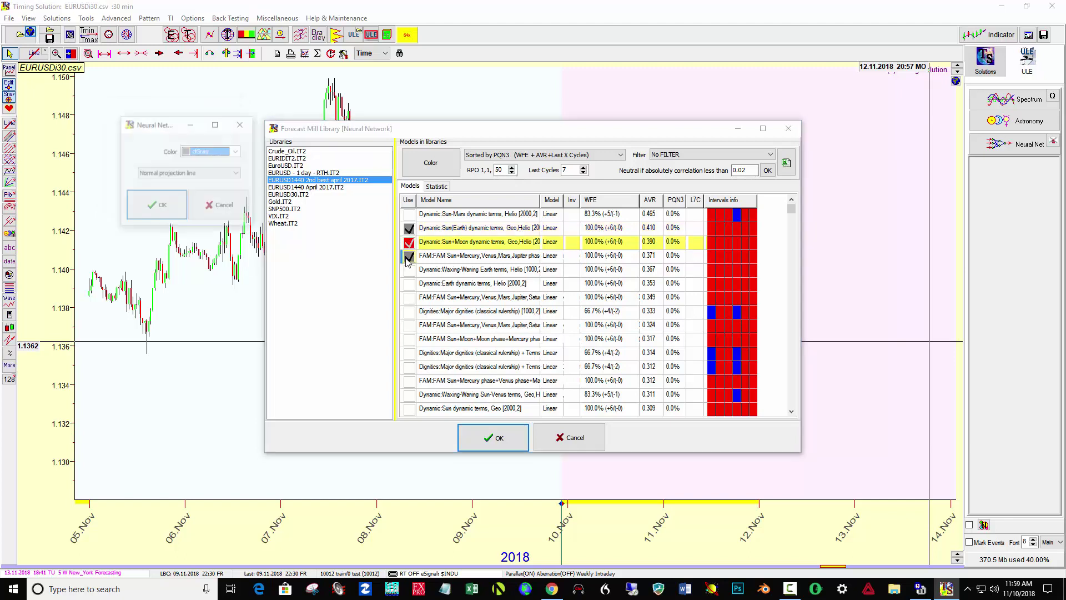
pyautogui.click(237, 151)
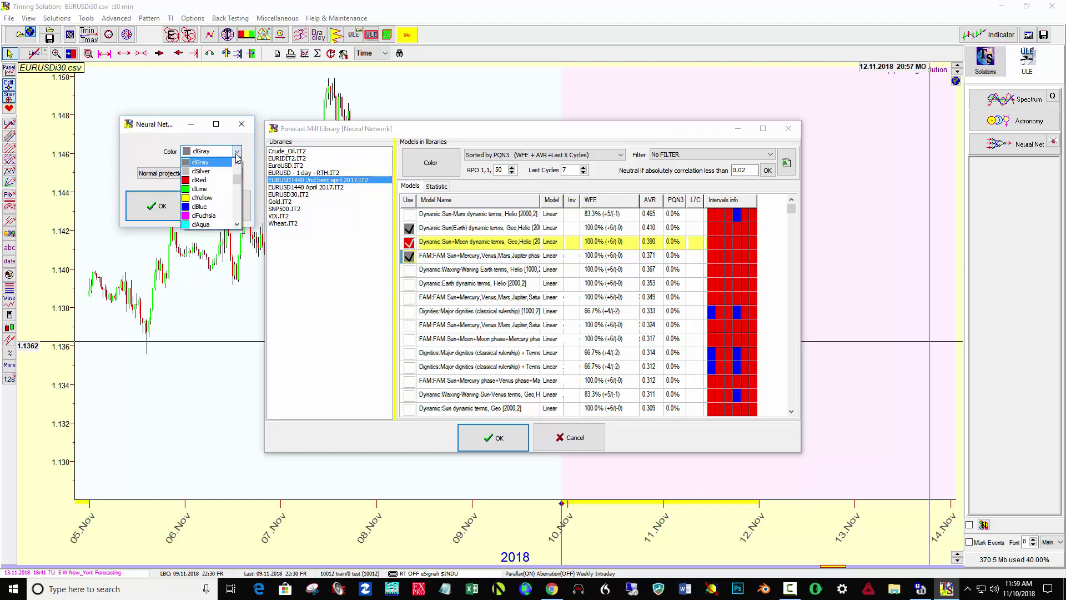
pyautogui.click(211, 192)
pyautogui.click(175, 204)
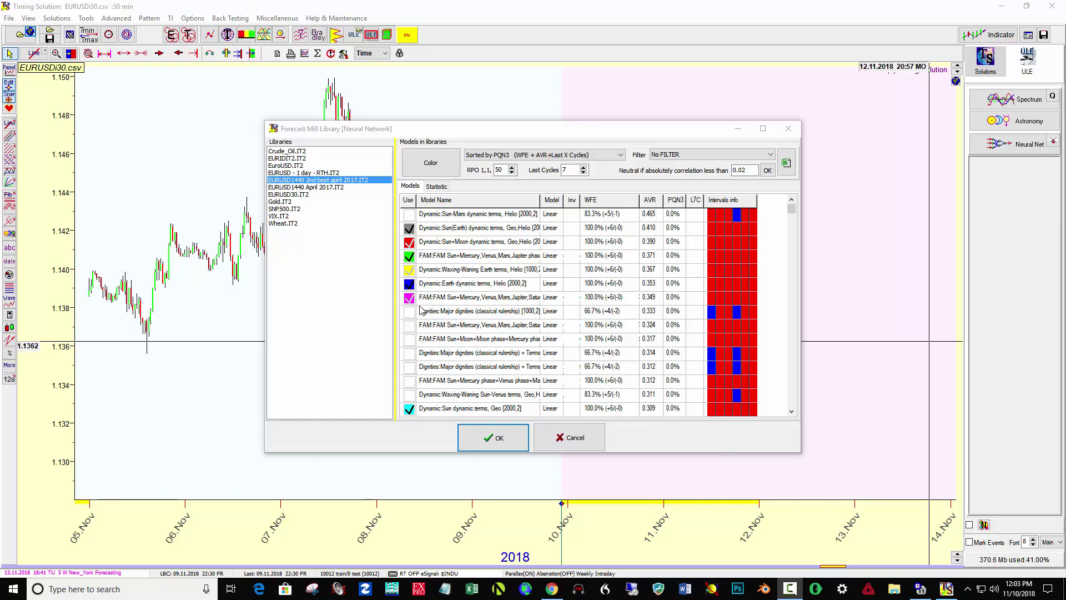
# Step: Scroll to more models in the list and start training the chosen models
pyautogui.click(791, 411)
pyautogui.click(791, 412)
pyautogui.click(791, 413)
pyautogui.click(791, 413)
pyautogui.click(791, 412)
pyautogui.click(791, 413)
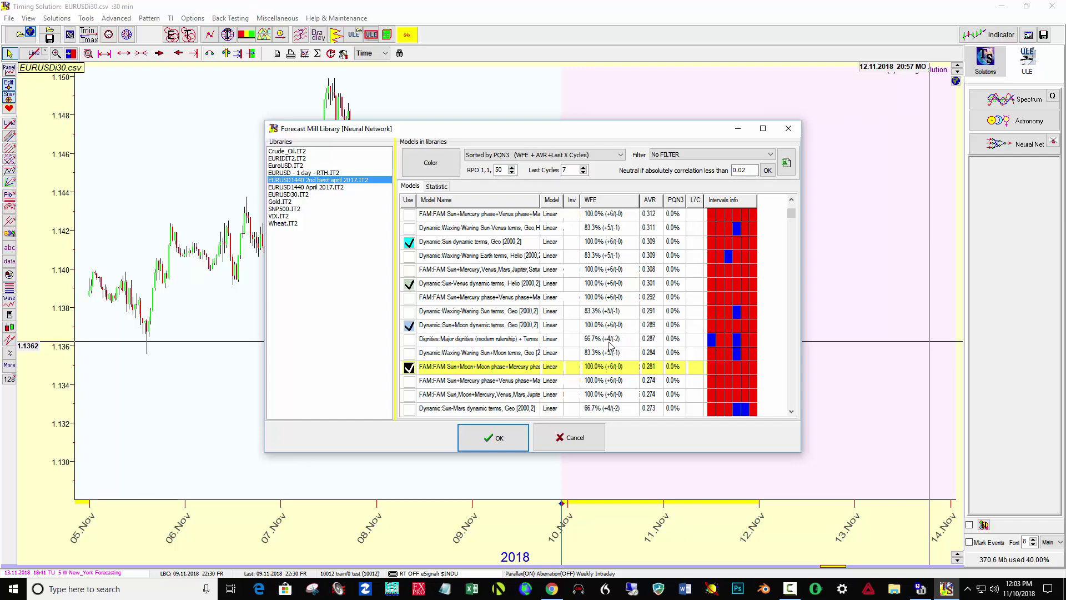
pyautogui.click(496, 438)
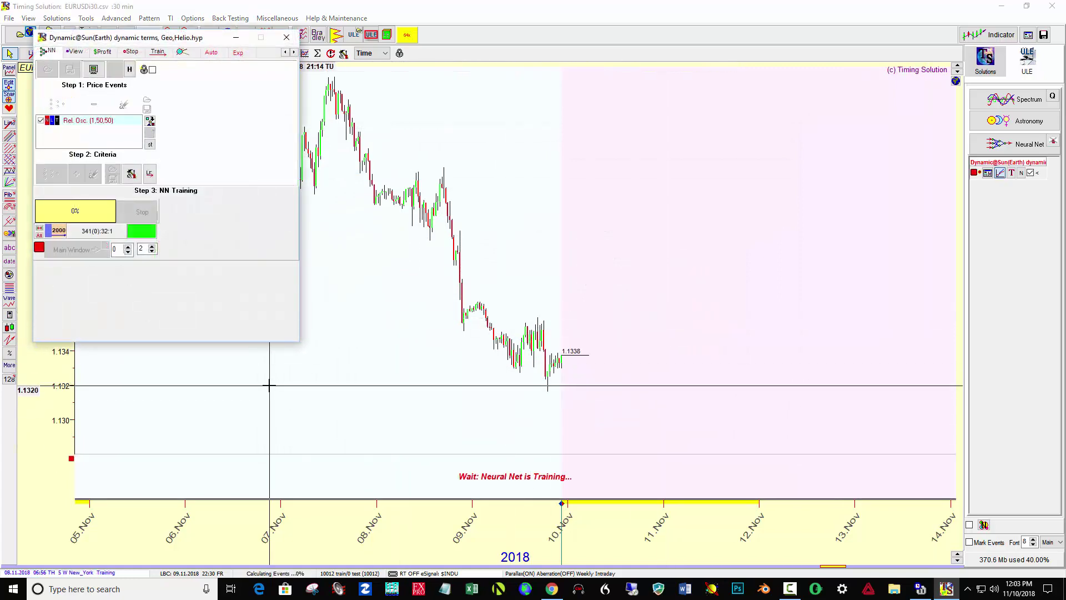
# Step: Move the training windows off the price bars and calculate the network result after training
pyautogui.moveTo(208, 42); pyautogui.dragTo(422, 69)
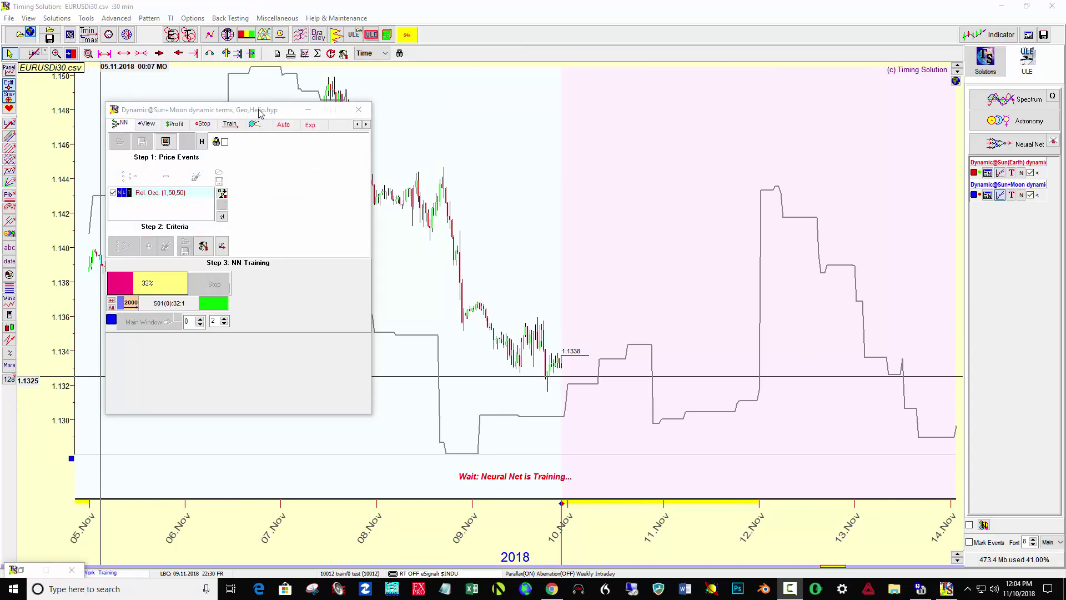
pyautogui.moveTo(259, 111); pyautogui.dragTo(760, 175)
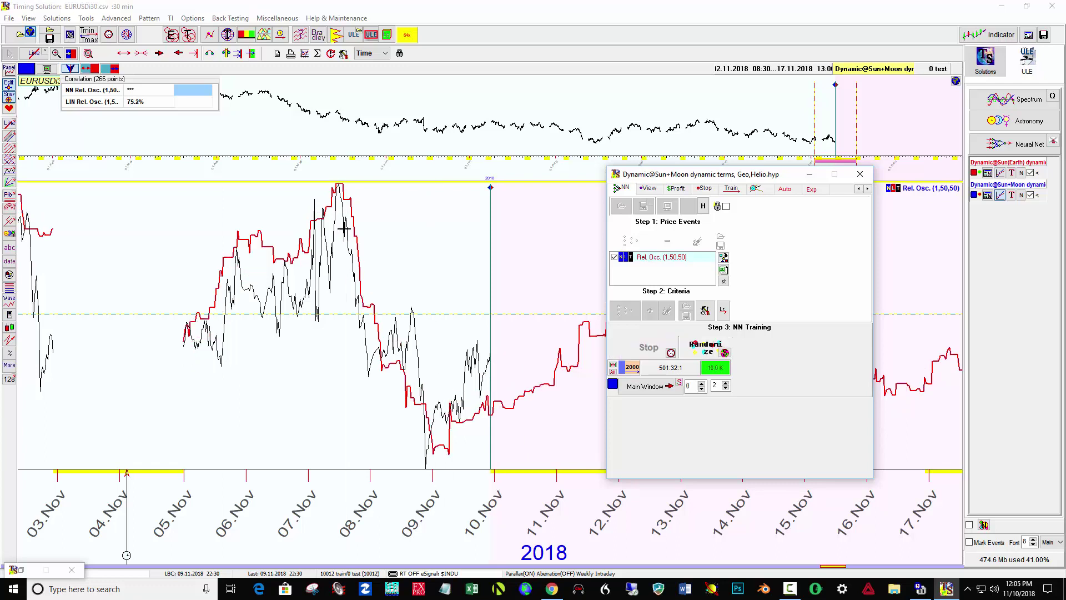
pyautogui.click(724, 369)
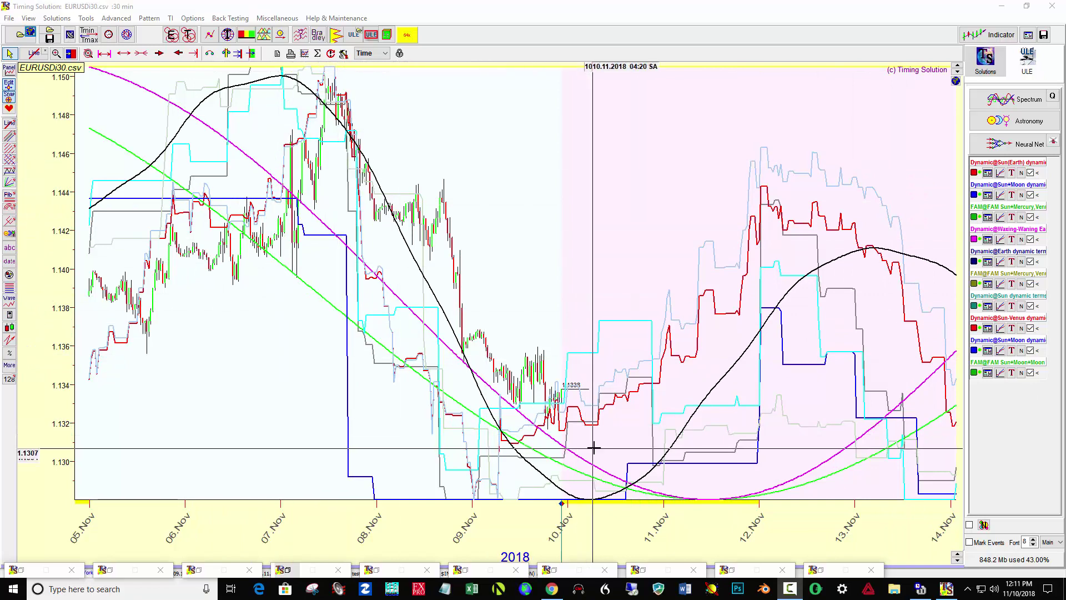
# Step: Pan toward the forecast period and hide all the model forecast lines
pyautogui.moveTo(271, 361); pyautogui.dragTo(341, 376)
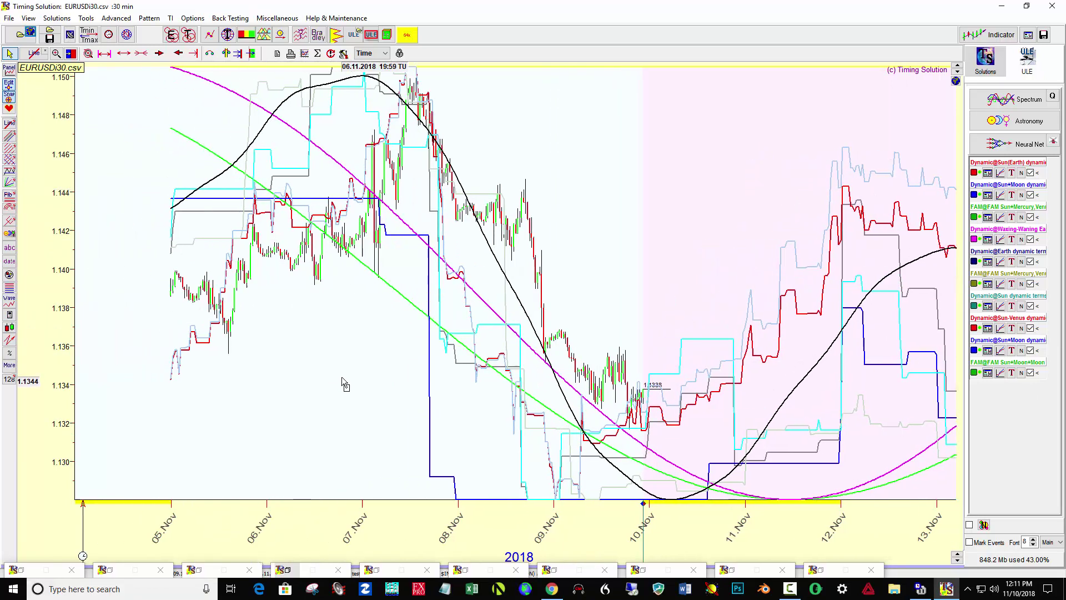
pyautogui.click(1030, 174)
pyautogui.click(1031, 195)
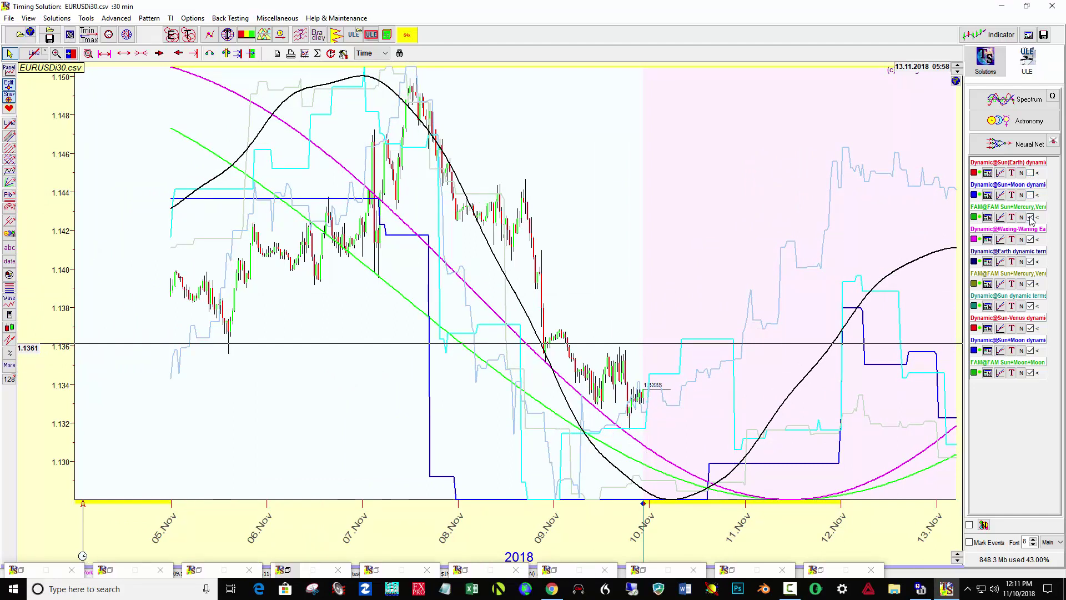
pyautogui.click(1031, 261)
pyautogui.click(1031, 284)
pyautogui.click(1030, 306)
pyautogui.click(1031, 328)
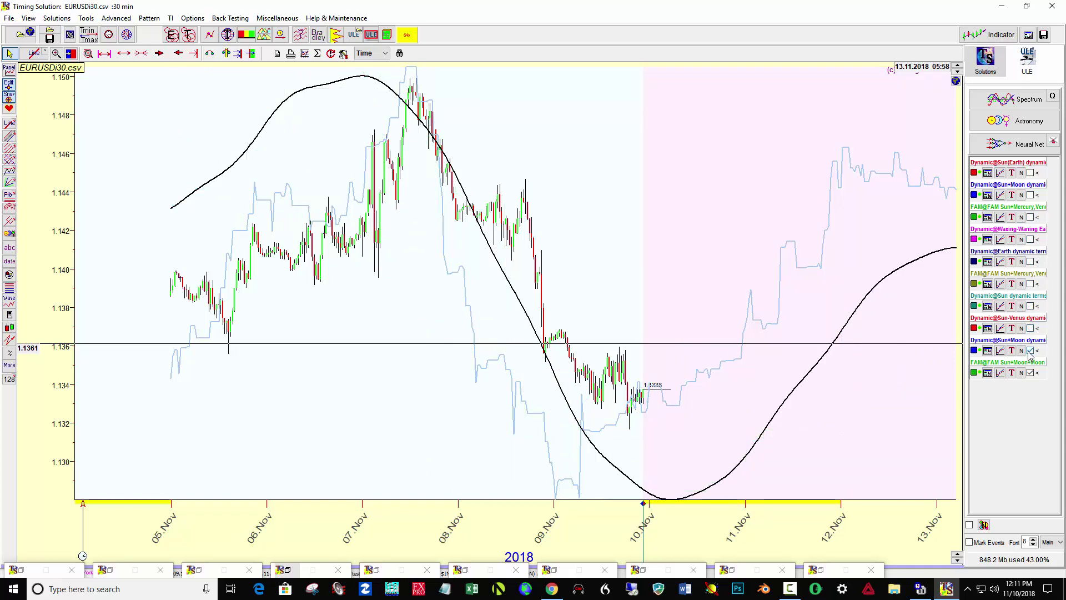
pyautogui.click(1031, 351)
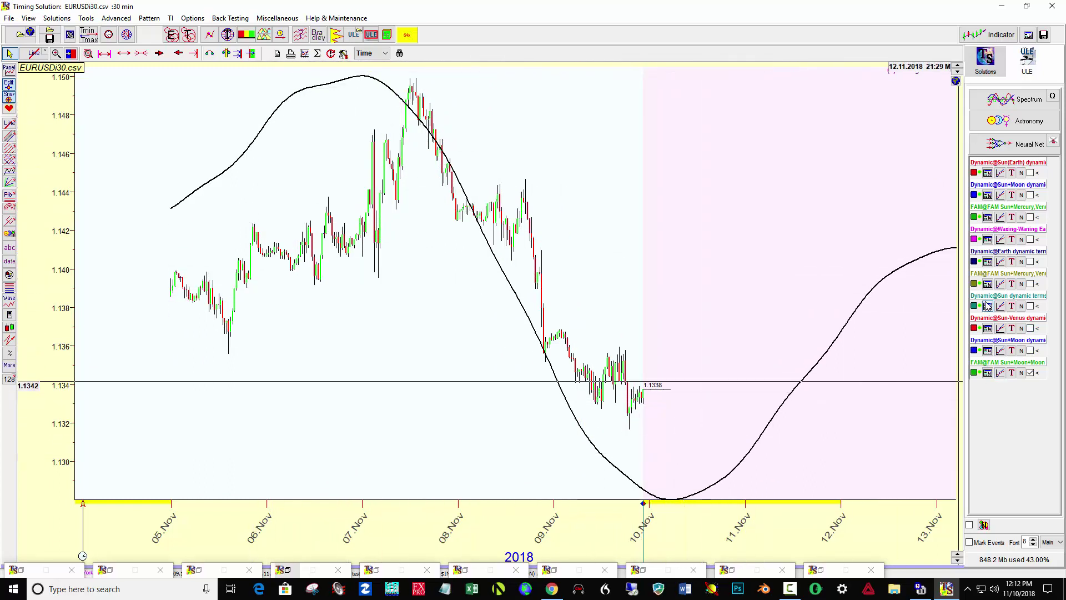
# Step: Compare the light-blue Sun+Moon and grey Sun-Venus lines, then show only the red Sun+Moon line
pyautogui.click(1031, 351)
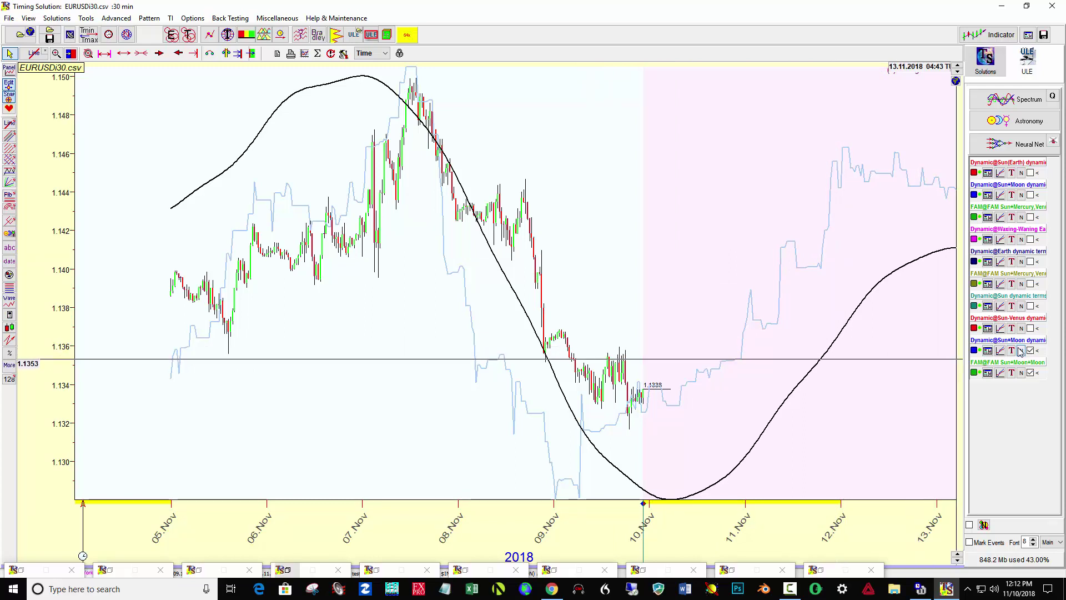
pyautogui.click(987, 351)
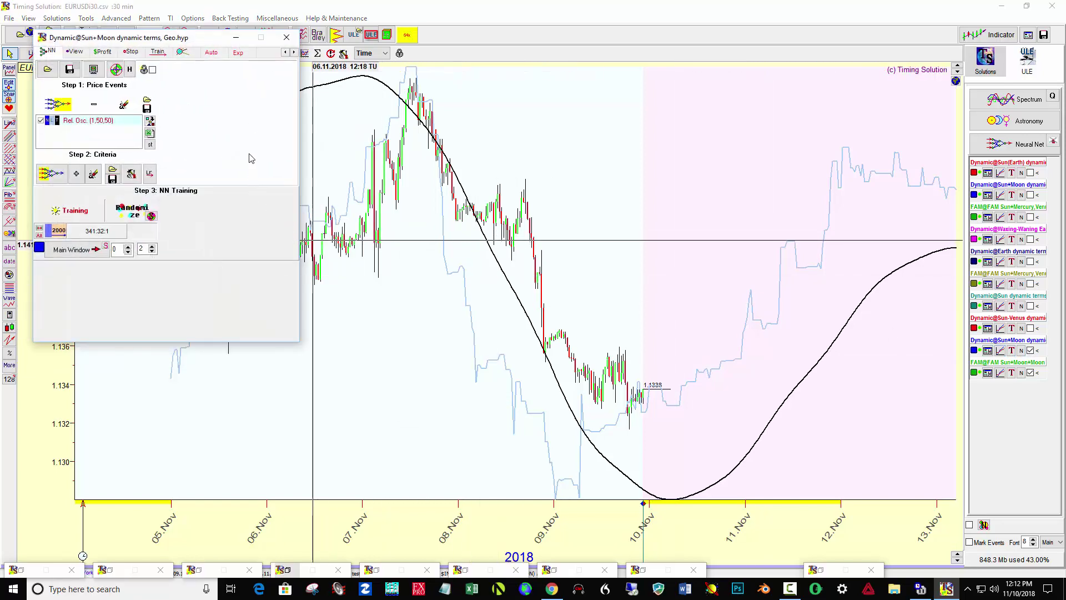
pyautogui.click(236, 39)
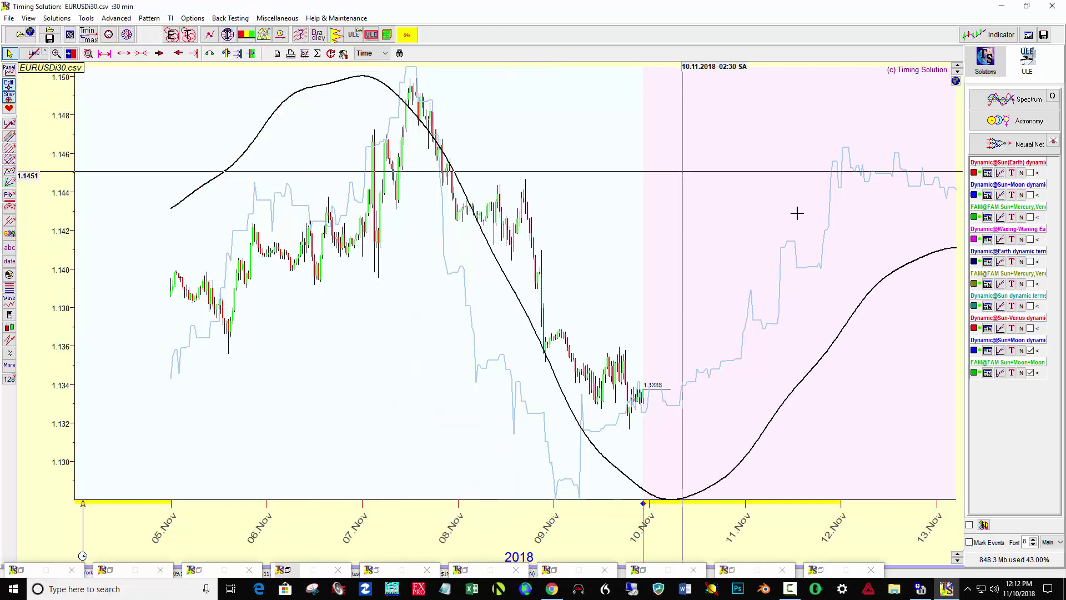
pyautogui.click(1030, 351)
pyautogui.click(1031, 329)
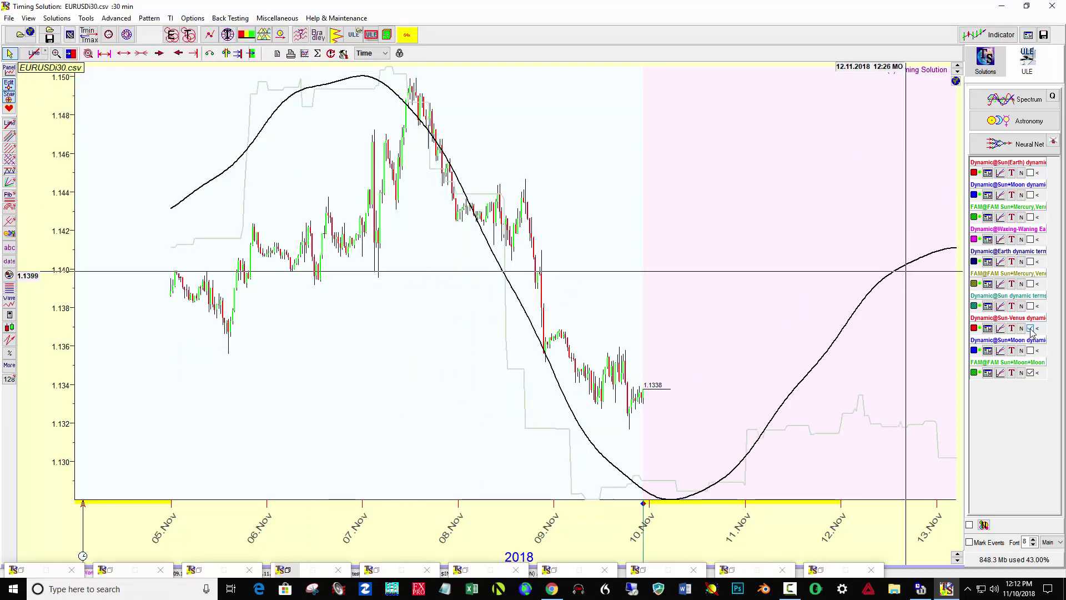
pyautogui.click(1031, 329)
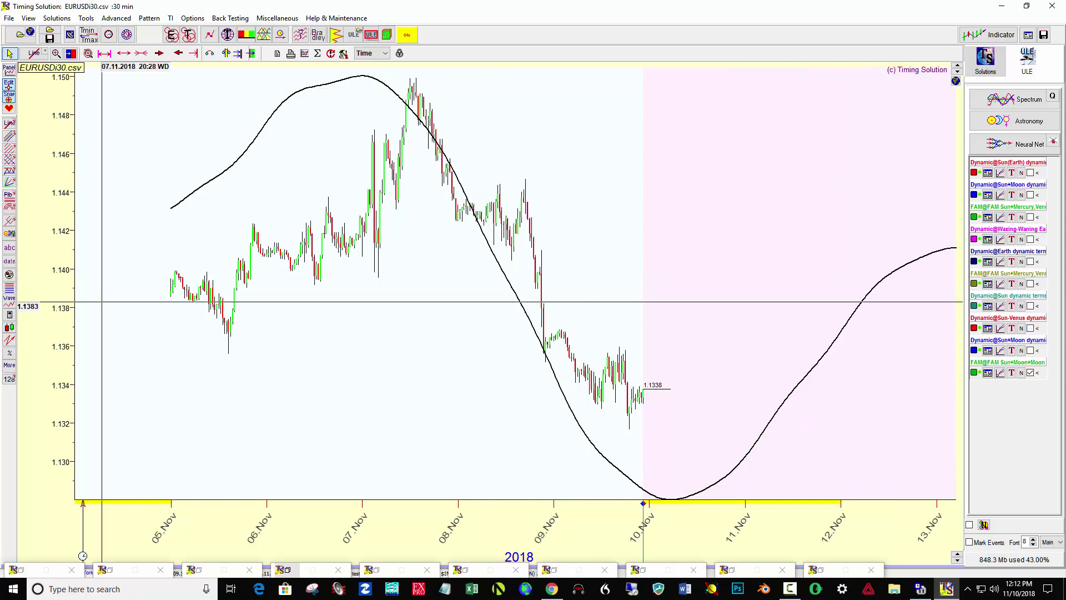
pyautogui.click(1030, 195)
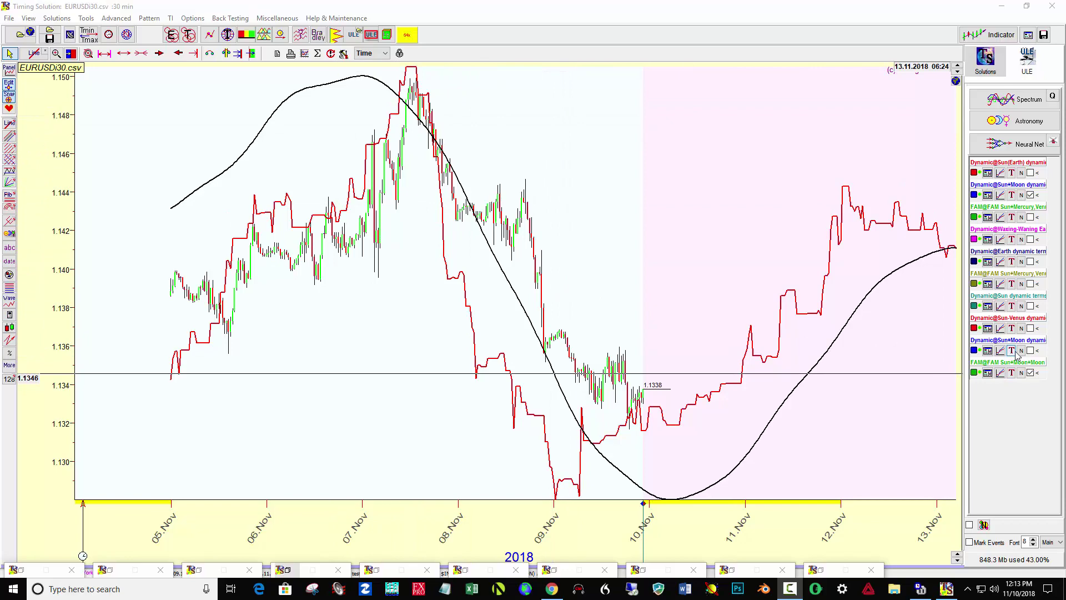
# Step: Scroll the chart forward from late October to the pink projection area after 10 Nov
pyautogui.click(1031, 351)
pyautogui.click(1031, 351)
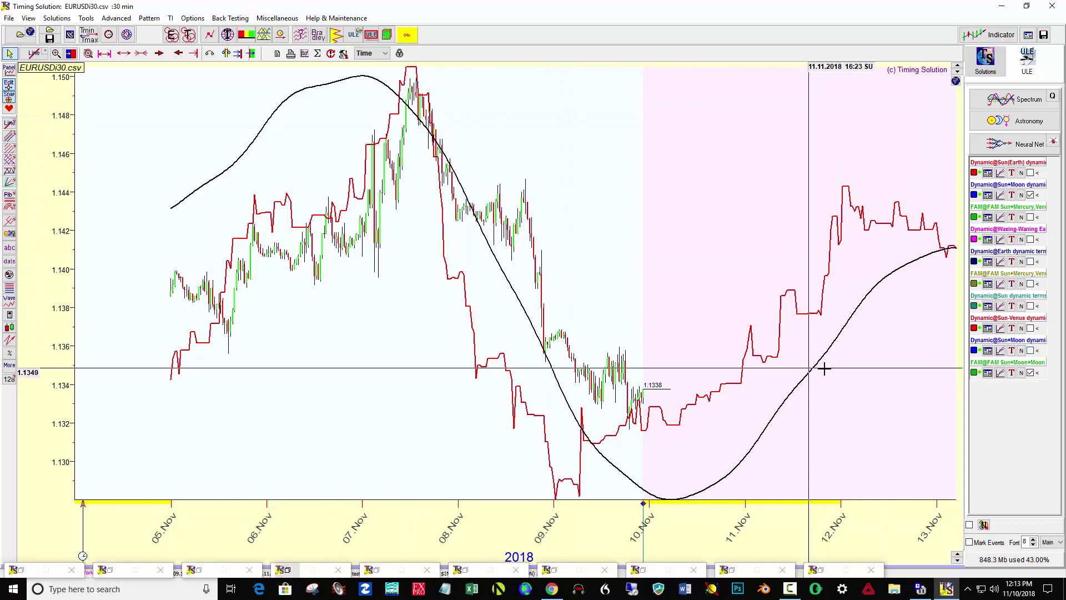
pyautogui.scroll(5, 709, 361)
pyautogui.scroll(5, 407, 362)
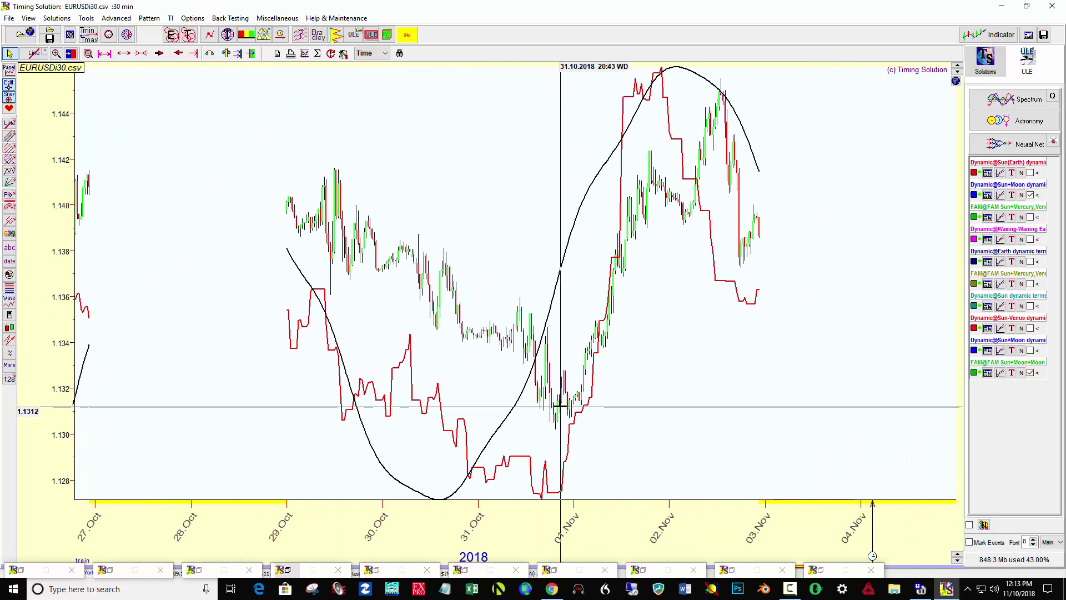
pyautogui.scroll(5, 419, 341)
pyautogui.scroll(1, 517, 376)
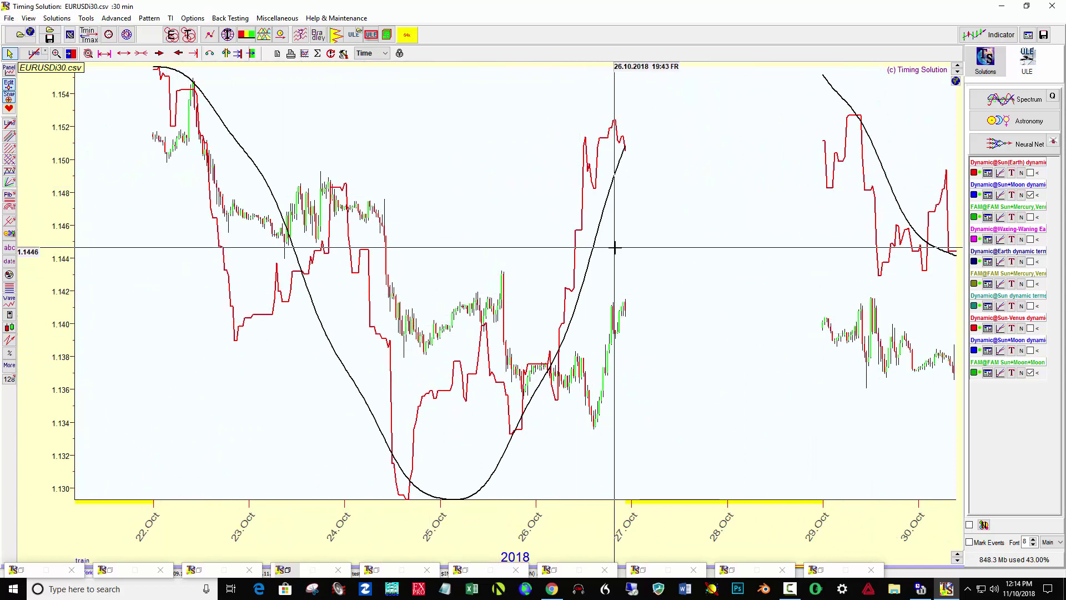
pyautogui.scroll(-10, 658, 363)
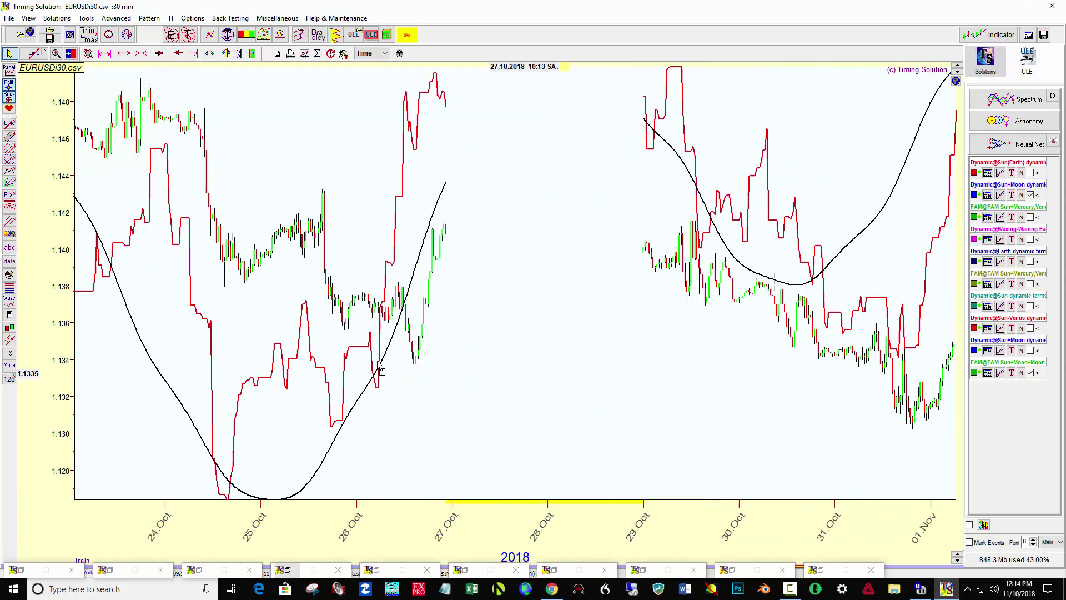
pyautogui.scroll(-2, 571, 355)
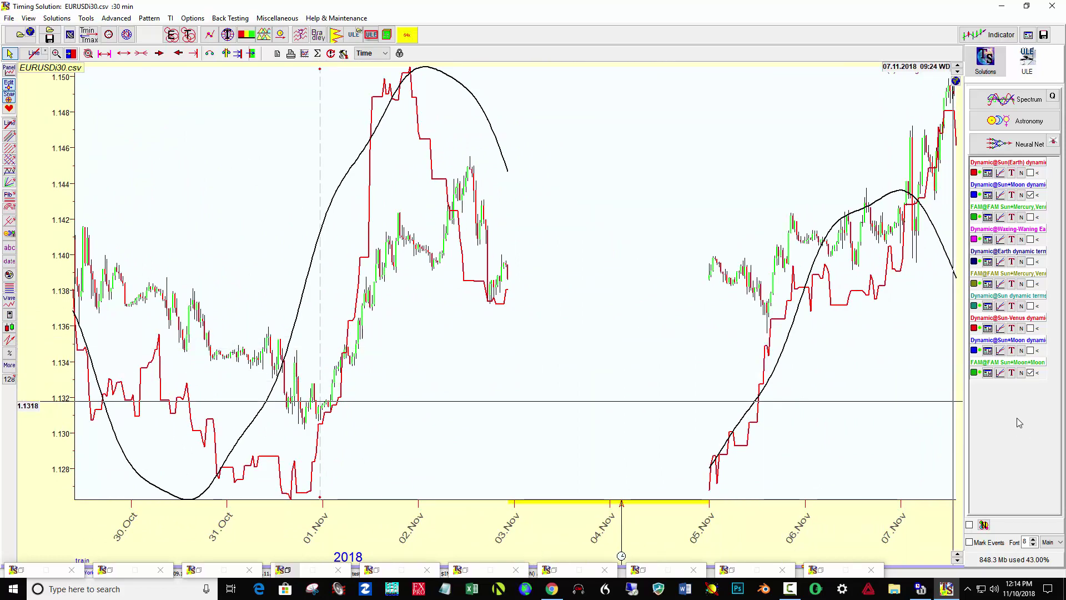
pyautogui.scroll(-5, 911, 392)
pyautogui.scroll(-5, 714, 377)
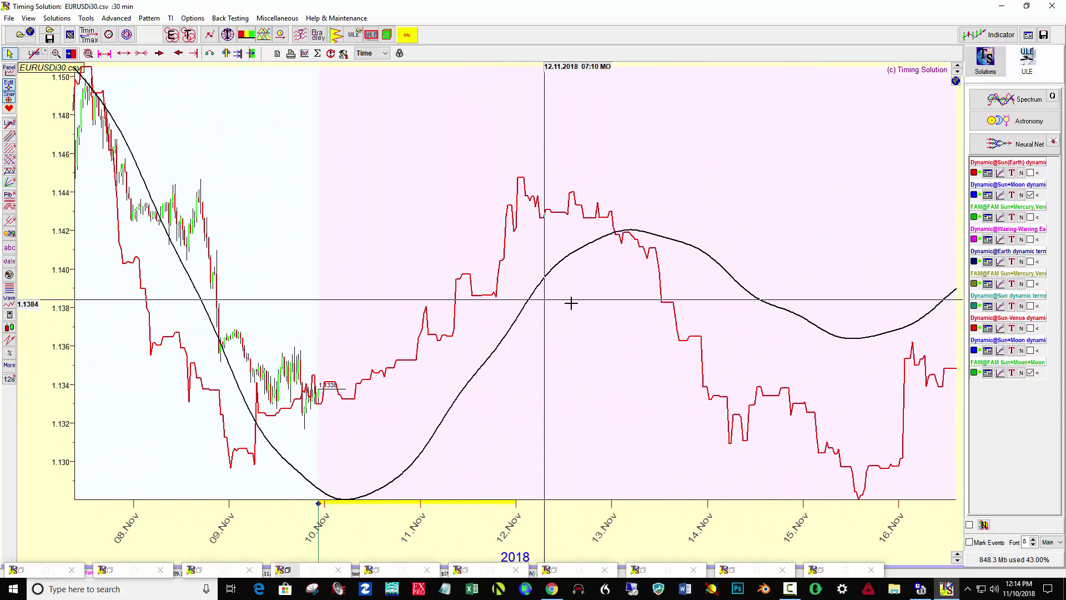
pyautogui.scroll(-2, 694, 344)
pyautogui.scroll(3, 555, 340)
pyautogui.scroll(2, 475, 337)
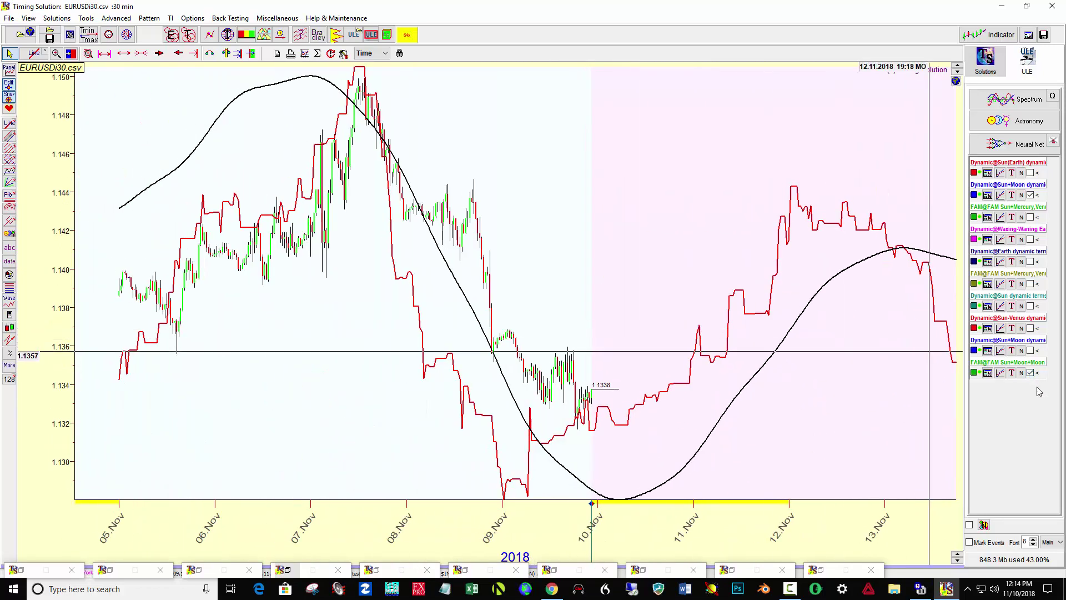
# Step: Remove the duplicate Sun+Moon, Sun-Venus and Sun dynamic-terms models, then pan back to 02–11 Nov
pyautogui.click(988, 351)
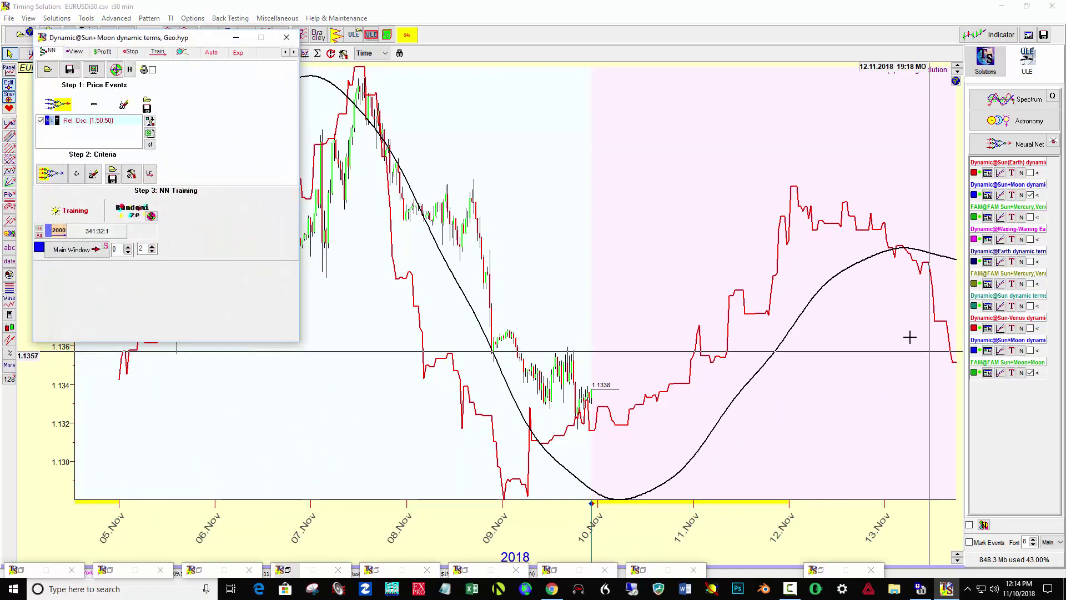
pyautogui.click(286, 37)
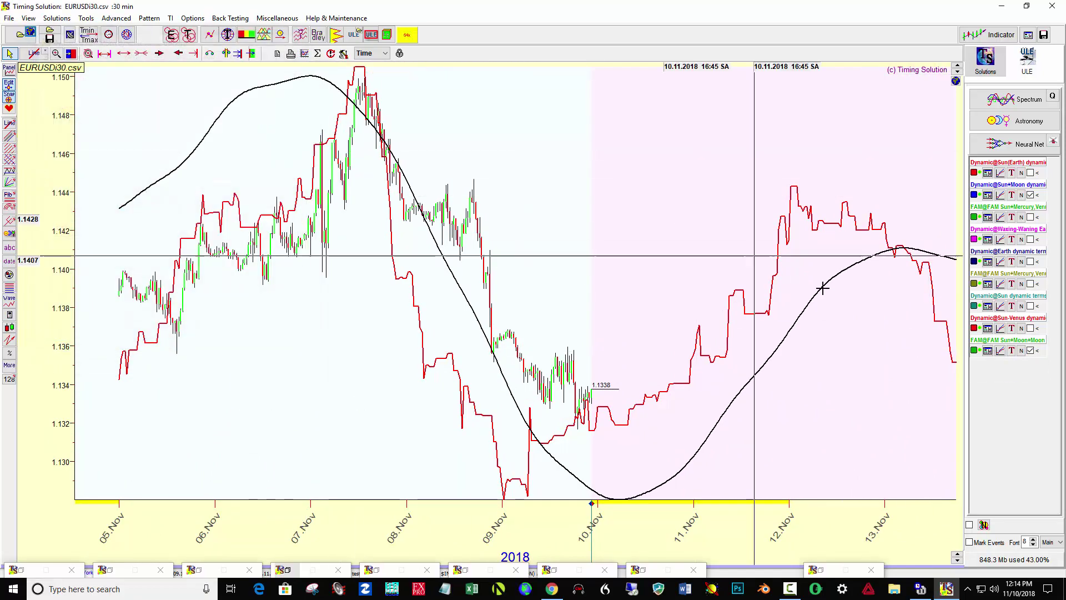
pyautogui.click(988, 328)
pyautogui.click(358, 109)
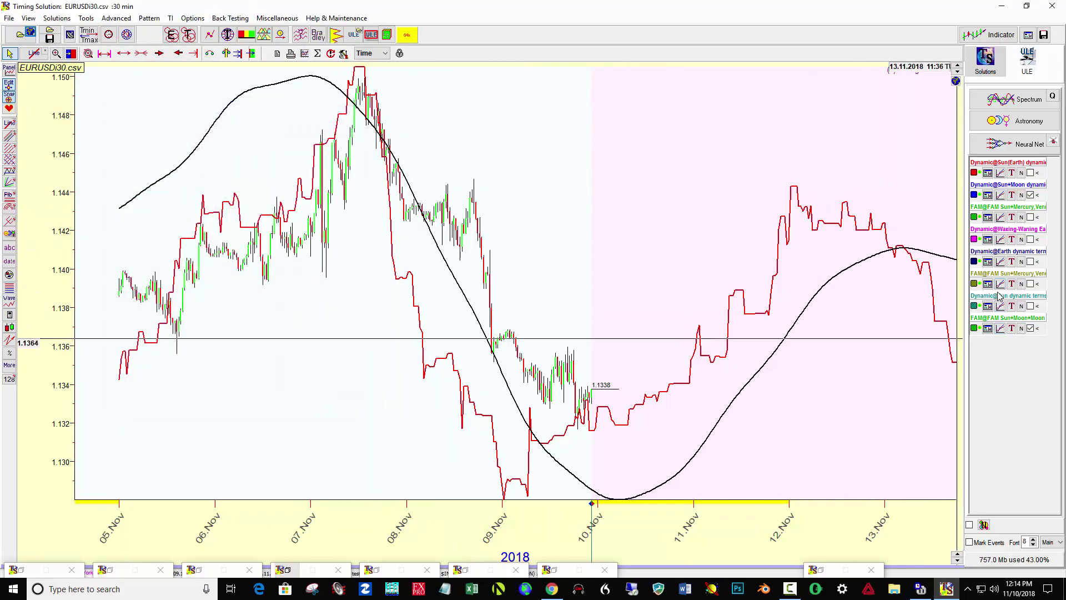
pyautogui.click(988, 307)
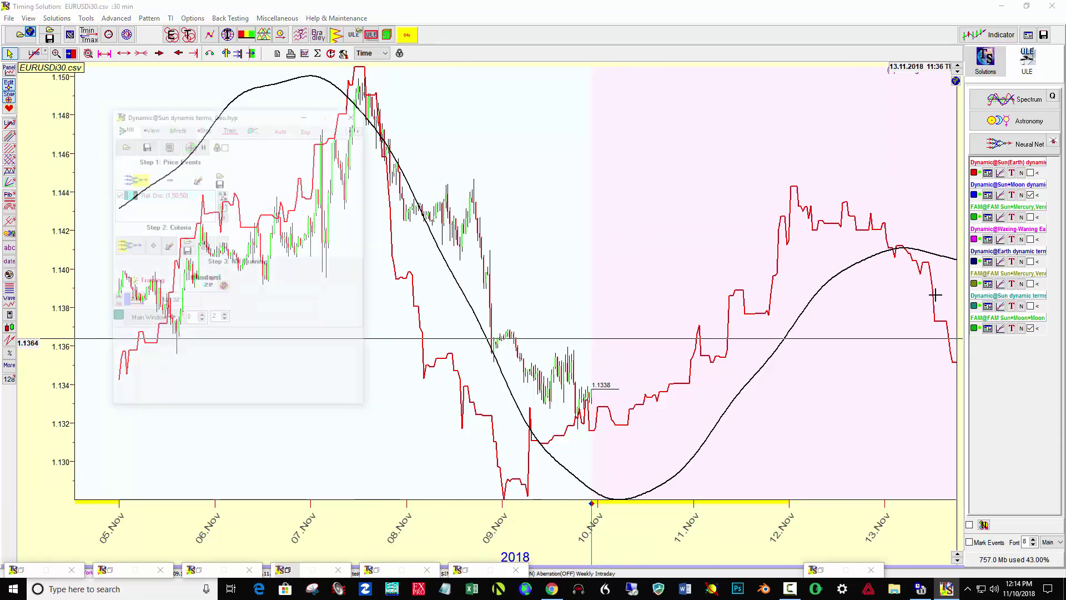
pyautogui.click(286, 39)
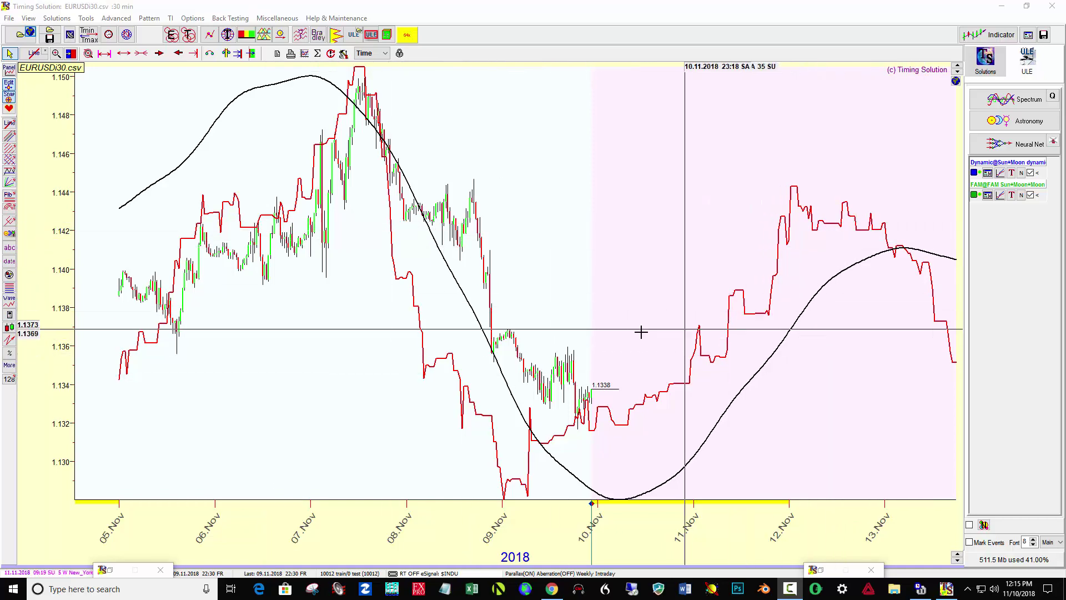
pyautogui.moveTo(471, 387); pyautogui.dragTo(613, 377)
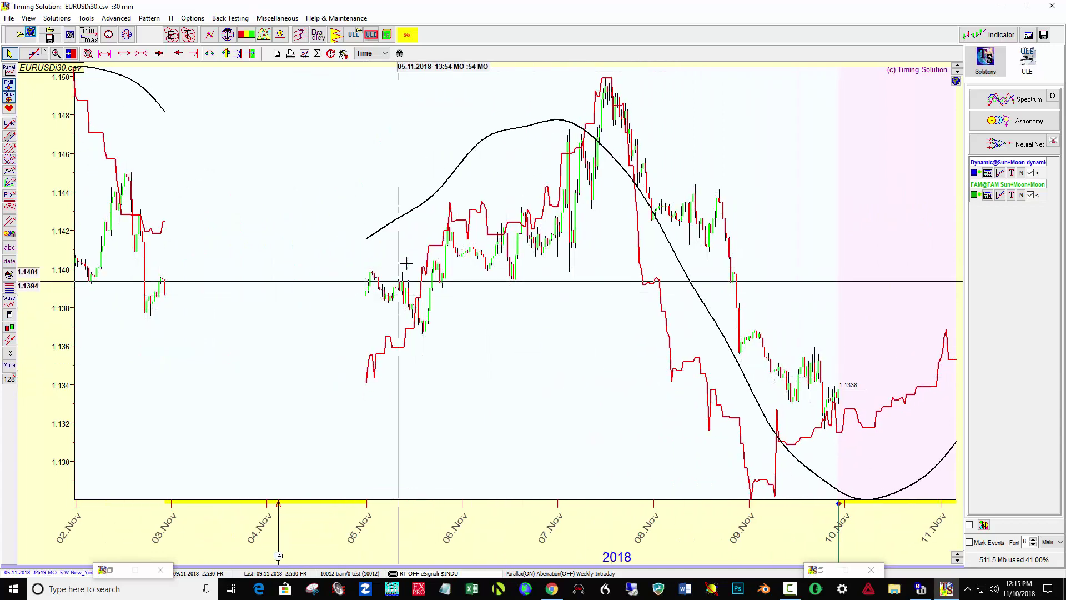
pyautogui.scroll(5, 469, 362)
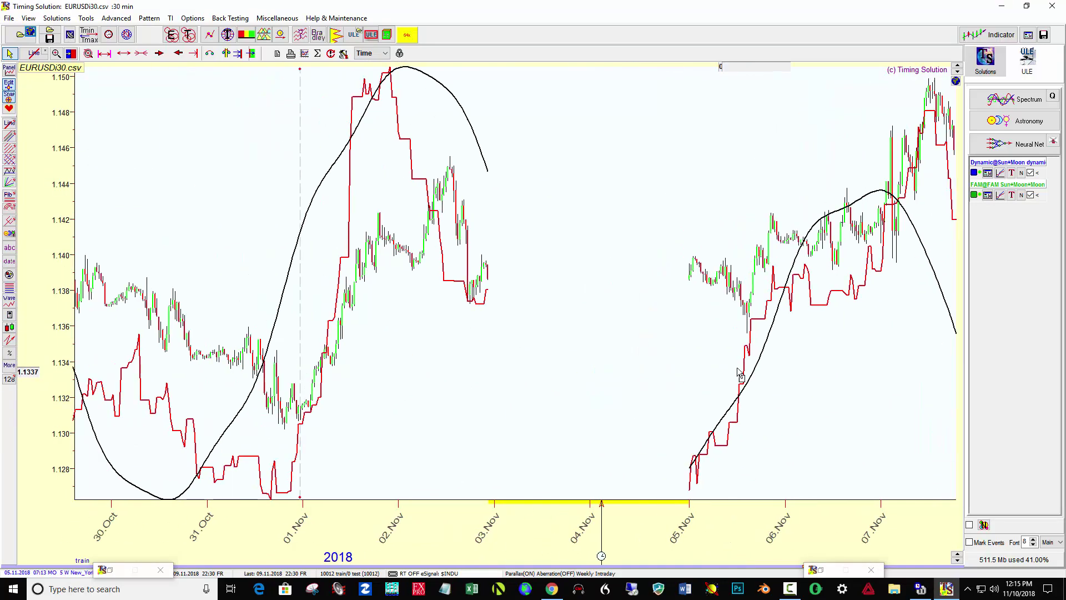
pyautogui.scroll(1, 621, 357)
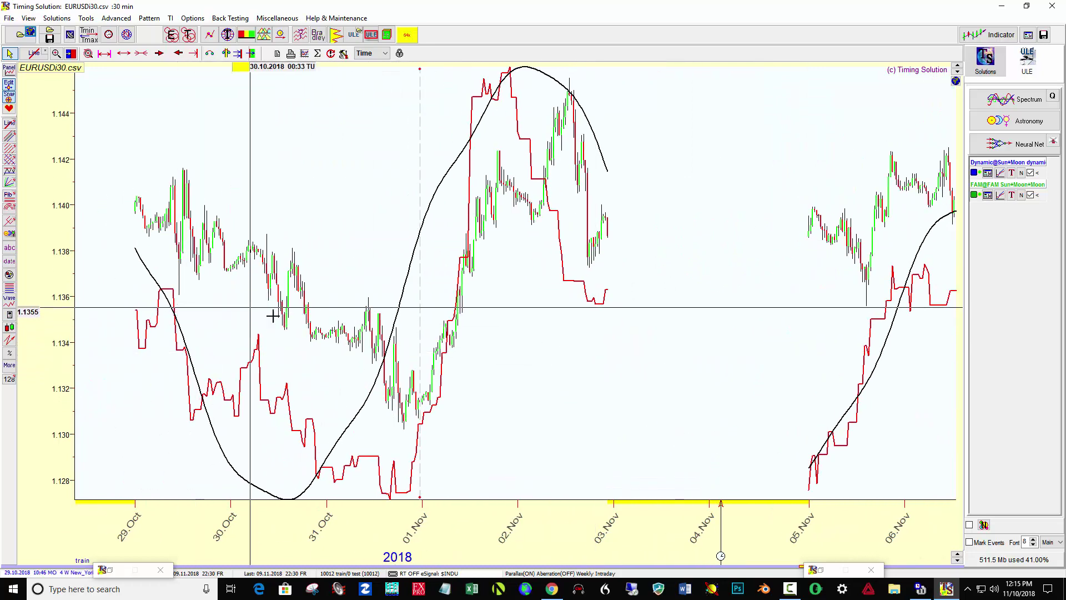
pyautogui.scroll(-7, 642, 388)
# Step: Save the worksheet as NN Nov 10, 2018.wts in C:\TimingSolution\Work
pyautogui.scroll(-4, 549, 383)
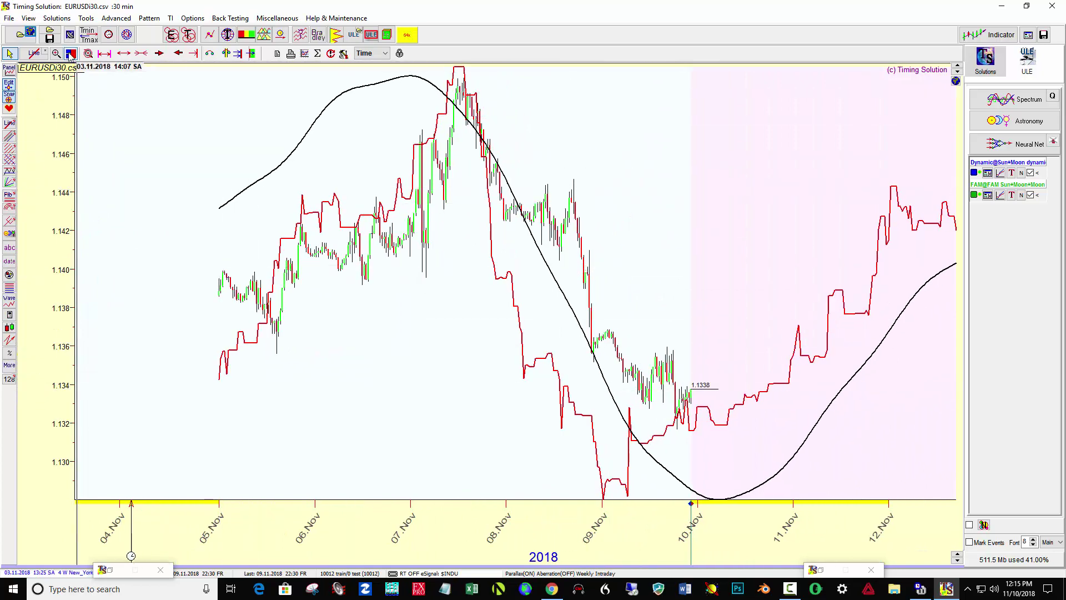
pyautogui.click(51, 40)
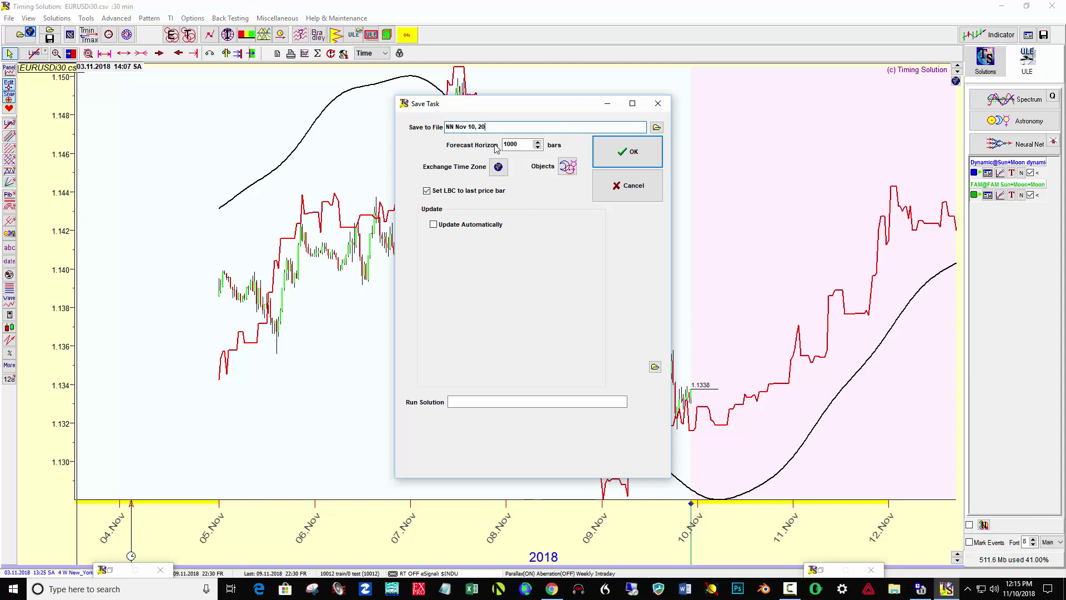
pyautogui.click(635, 151)
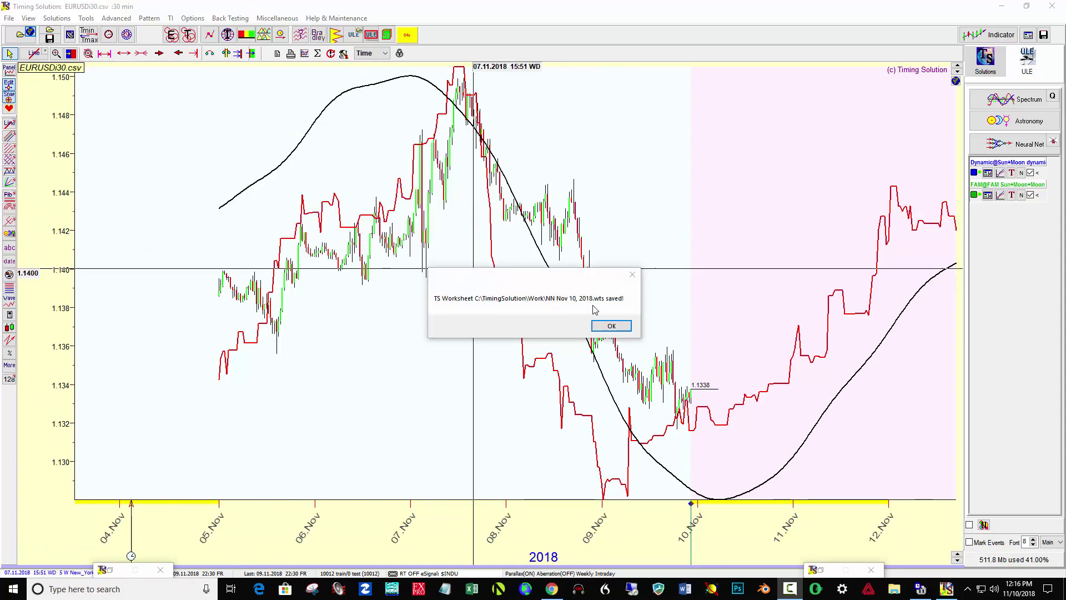
pyautogui.click(611, 325)
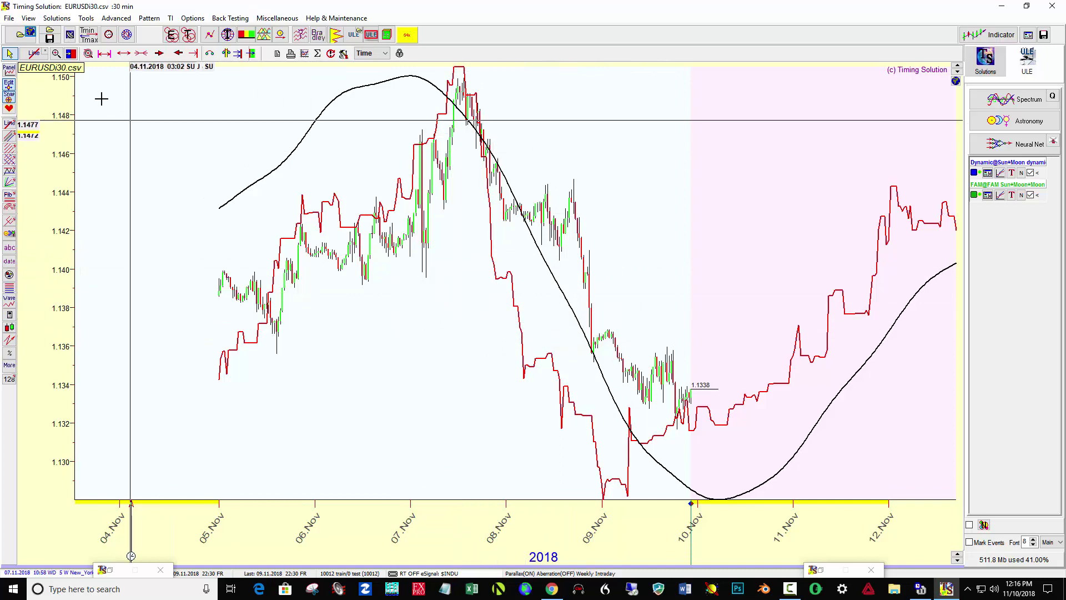
# Step: Dismiss the saved-worksheet list, hide the black FAM curve and open the Sun+Moon network window
pyautogui.click(9, 19)
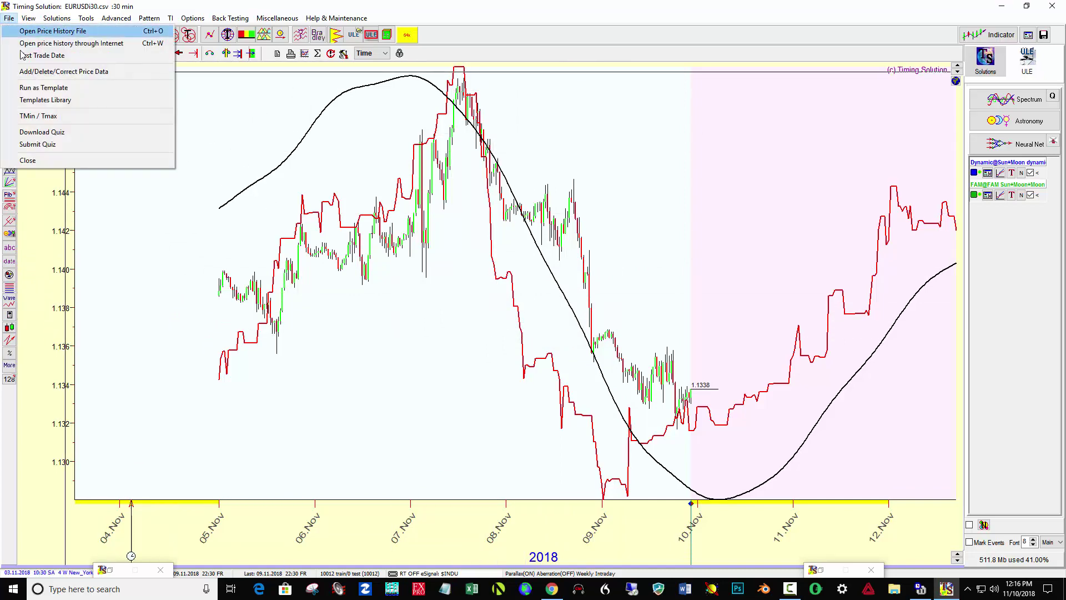
pyautogui.click(44, 88)
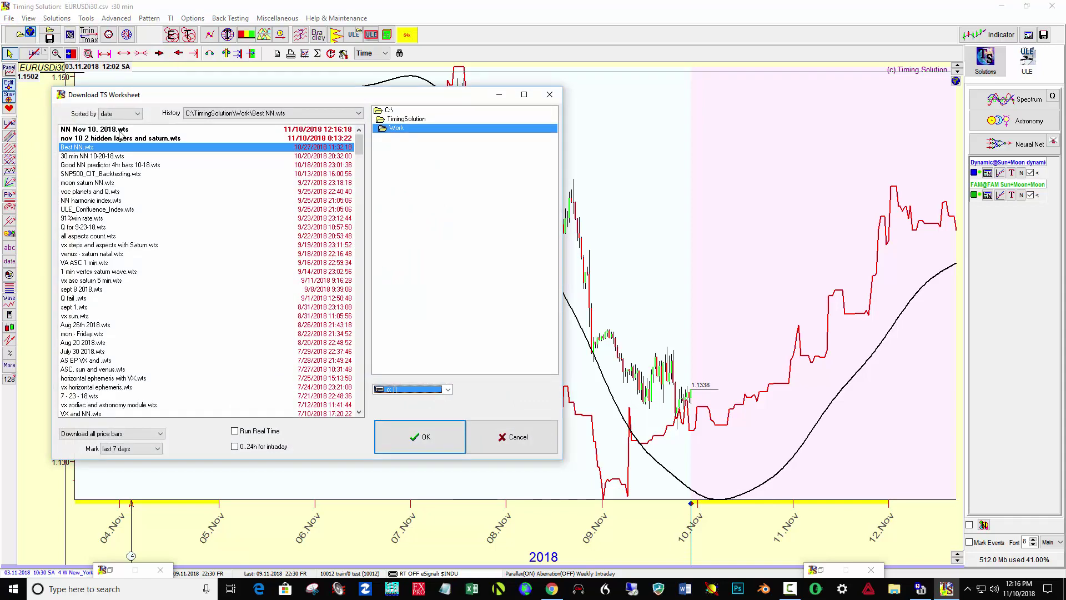
pyautogui.click(539, 439)
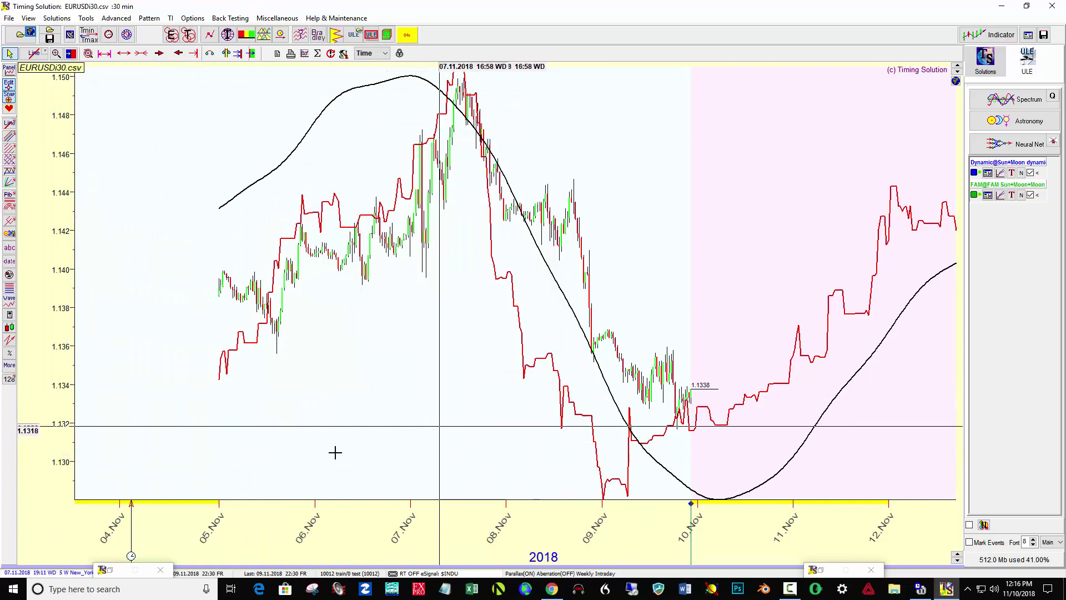
pyautogui.click(1030, 195)
pyautogui.click(1021, 173)
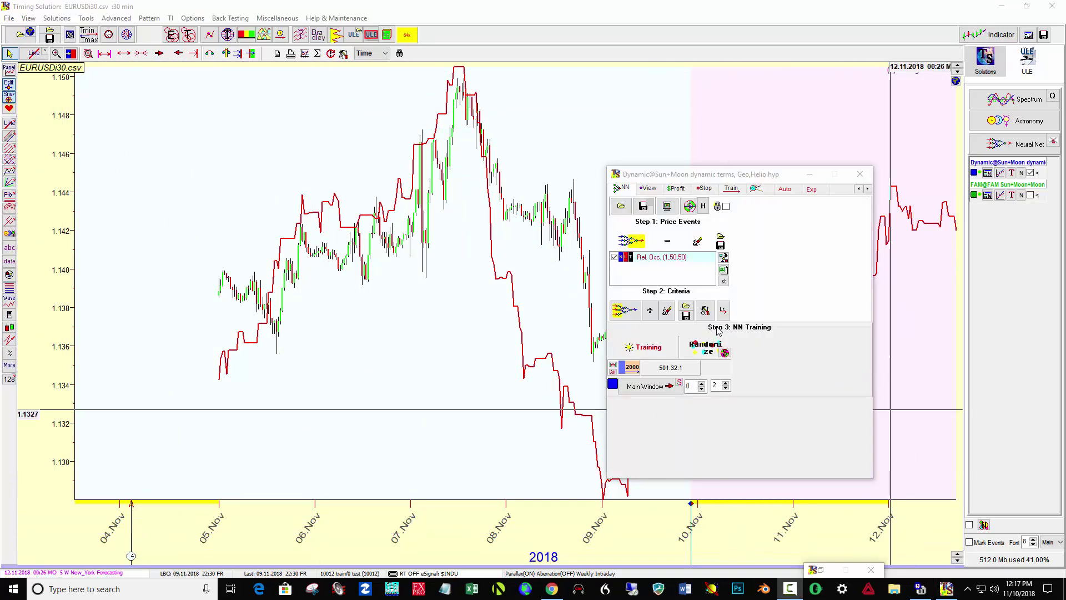
# Step: Set the Sun+Moon network topology to two hidden layers of 32 and 24 neurons
pyautogui.click(705, 311)
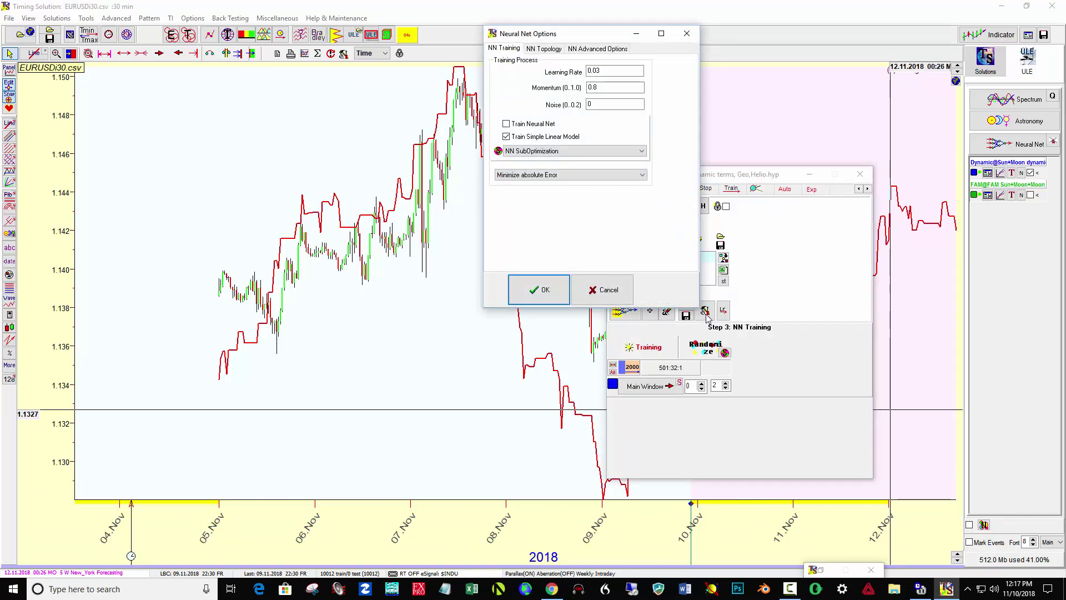
pyautogui.click(542, 49)
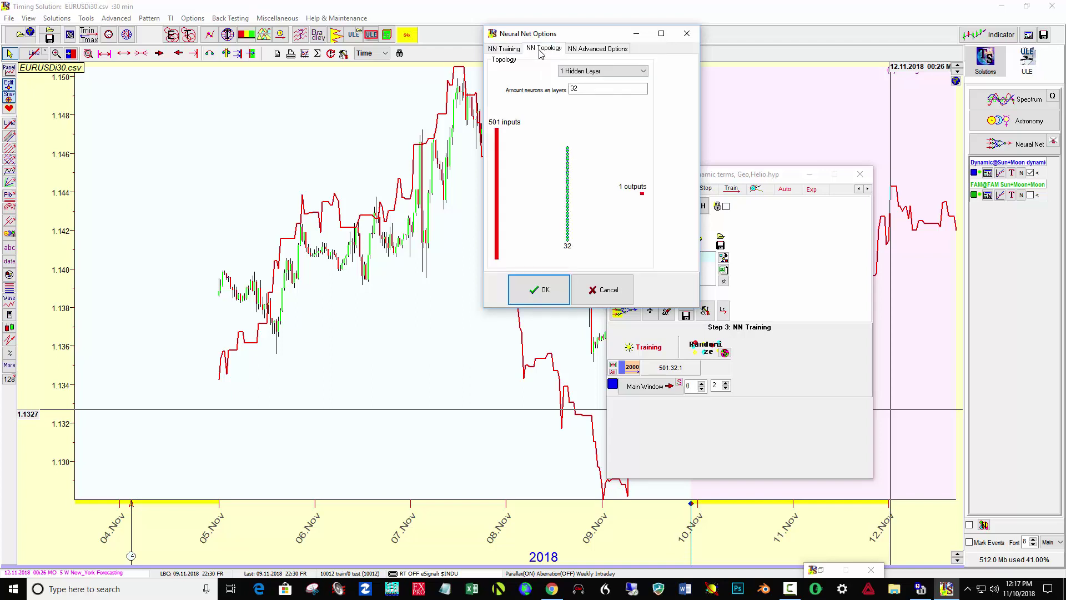
pyautogui.click(633, 77)
pyautogui.click(611, 88)
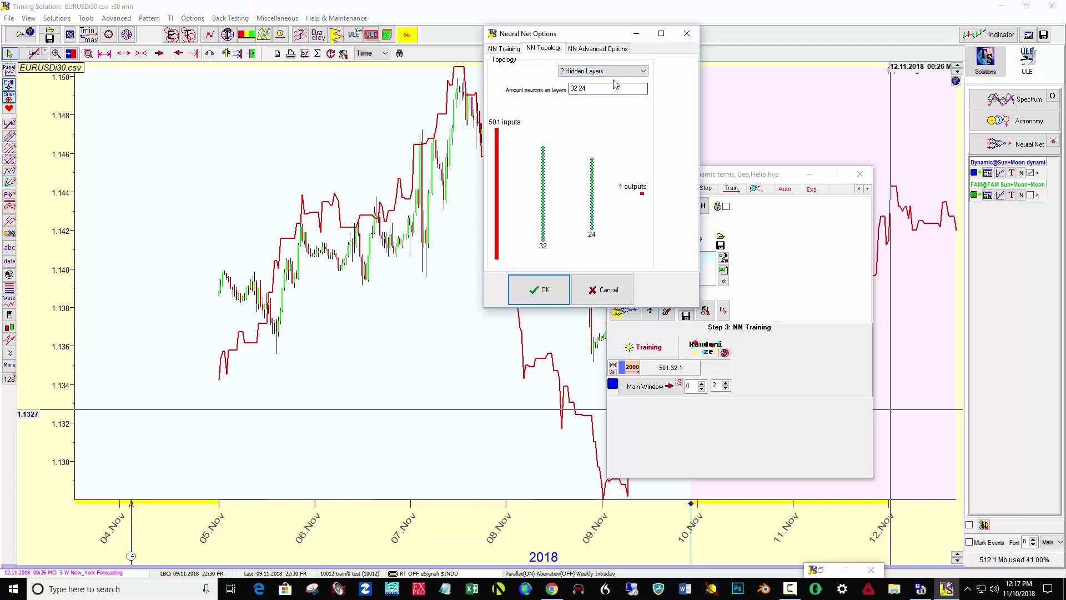
pyautogui.click(563, 292)
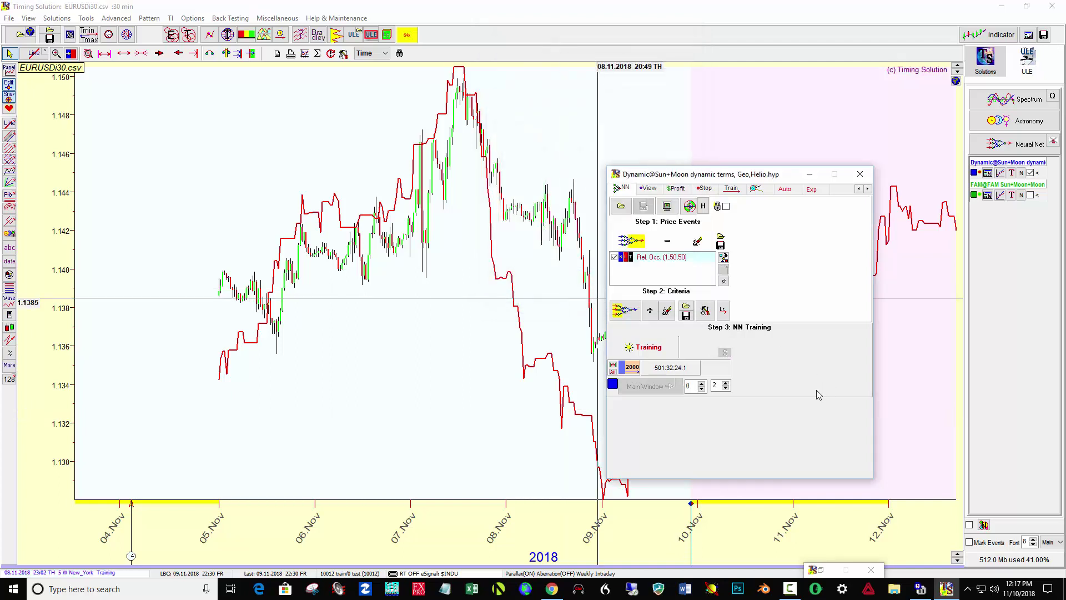
# Step: Retrain the network and draw its new red forecast line, rising to about 1.149 by 12 Nov
pyautogui.click(649, 348)
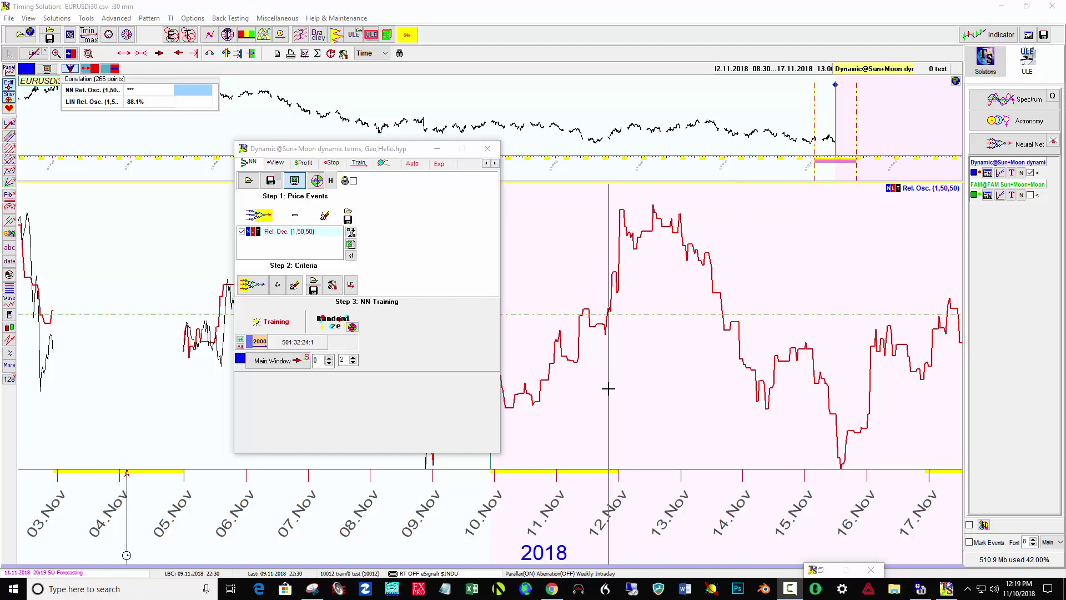
pyautogui.click(278, 366)
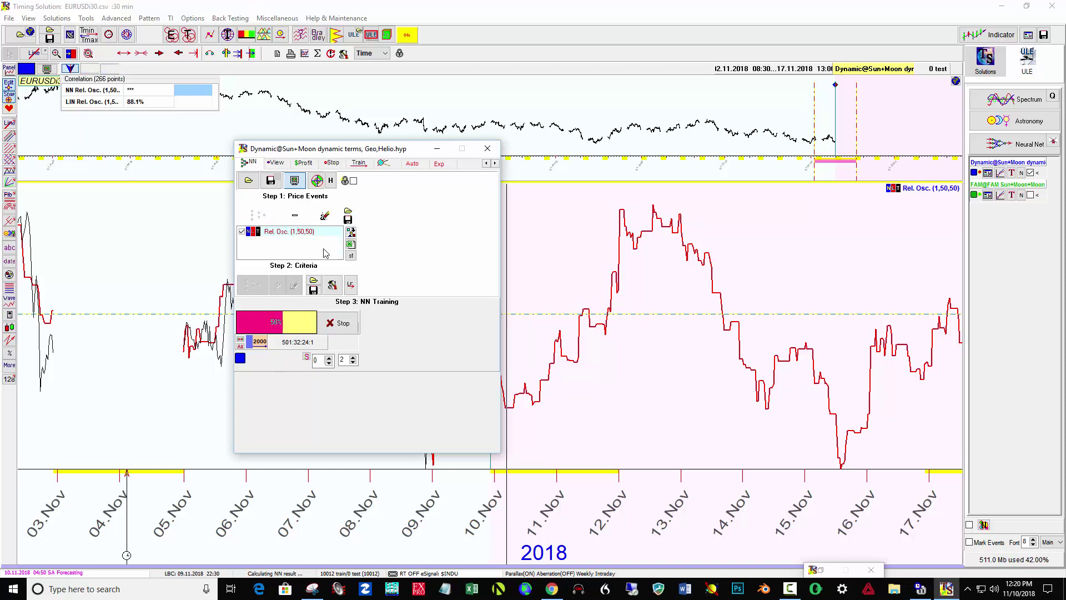
pyautogui.click(295, 181)
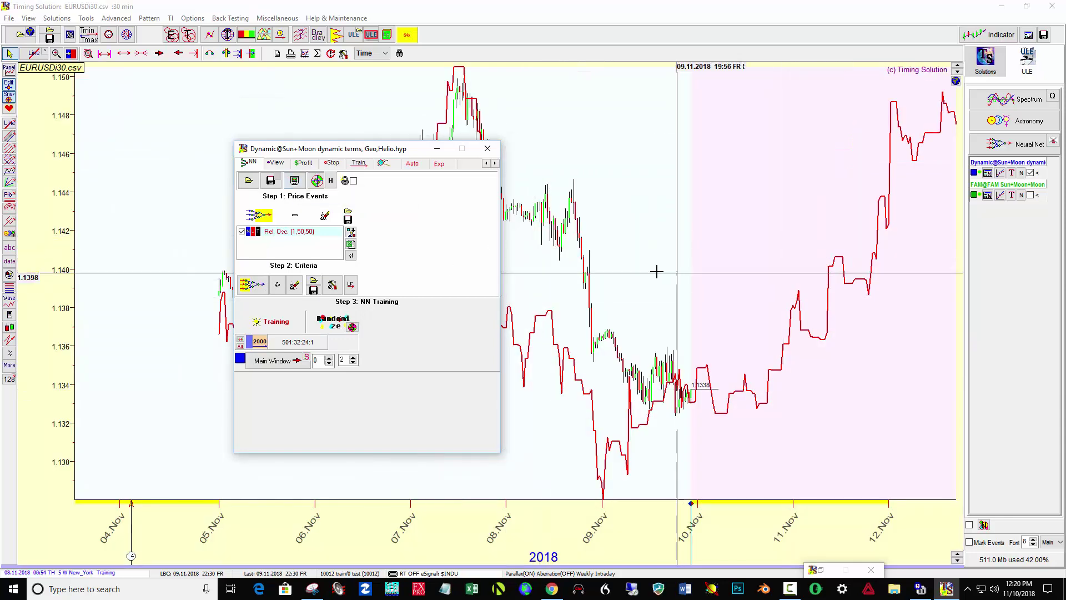
pyautogui.click(437, 148)
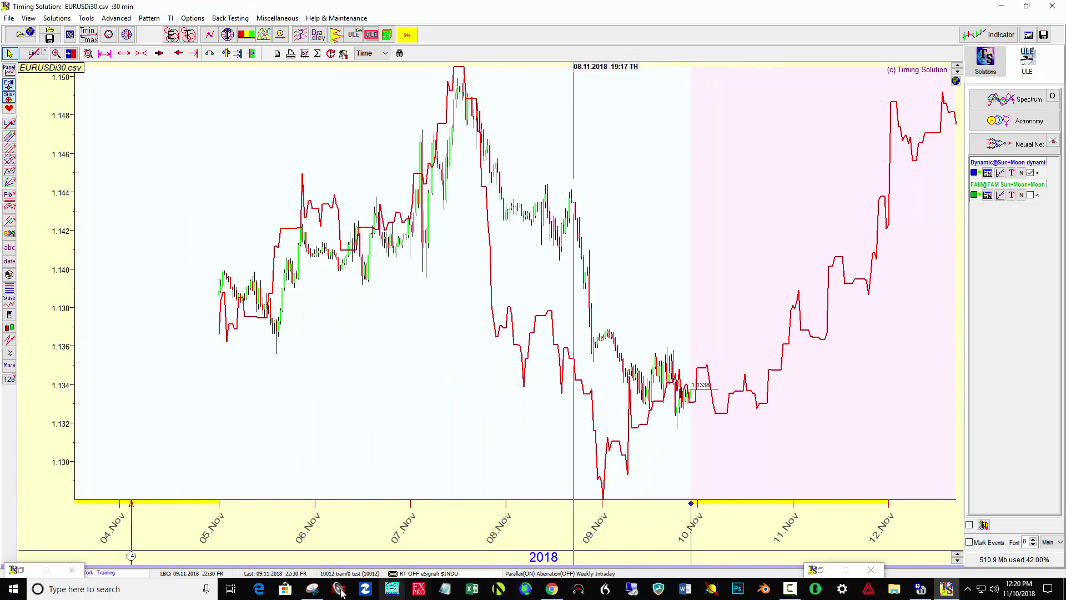
pyautogui.click(312, 593)
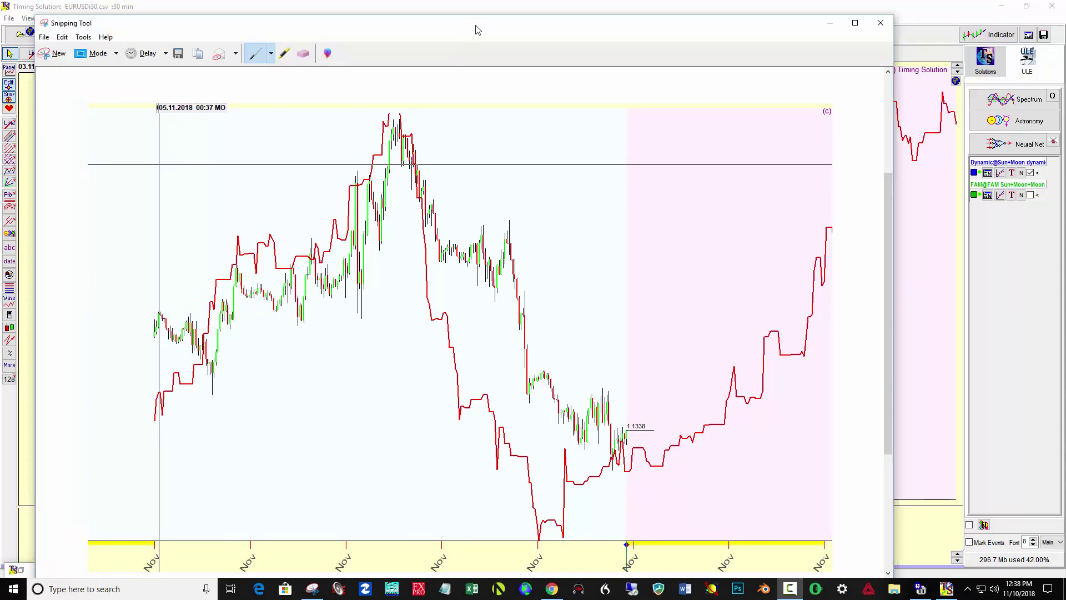
pyautogui.moveTo(476, 28); pyautogui.dragTo(216, 43)
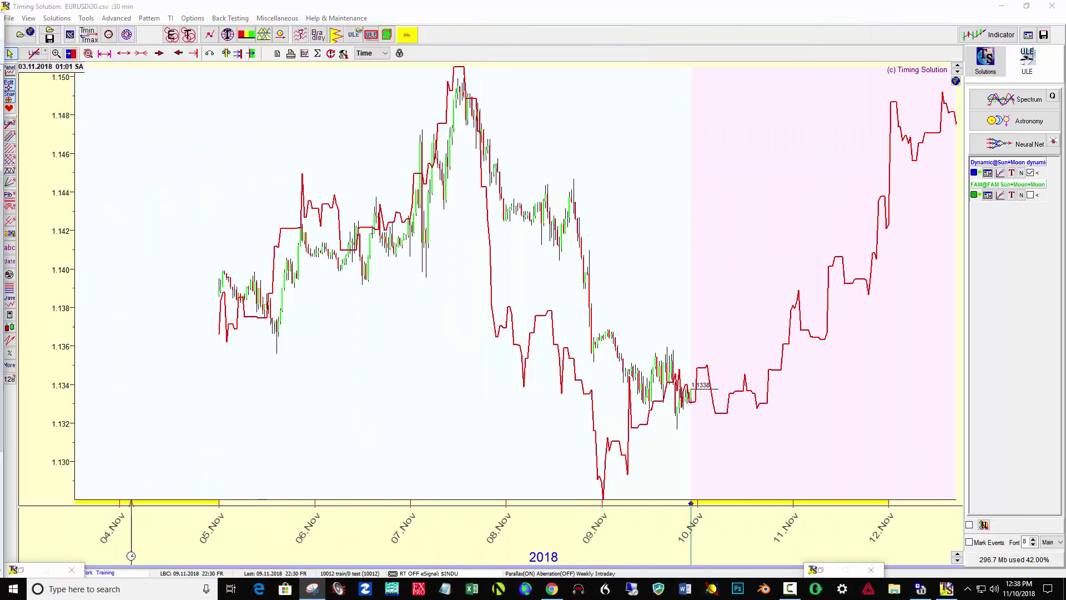
pyautogui.hotkey('alt', 'Tab')
pyautogui.moveTo(442, 67); pyautogui.dragTo(529, 30)
pyautogui.hotkey('alt', 'Tab')
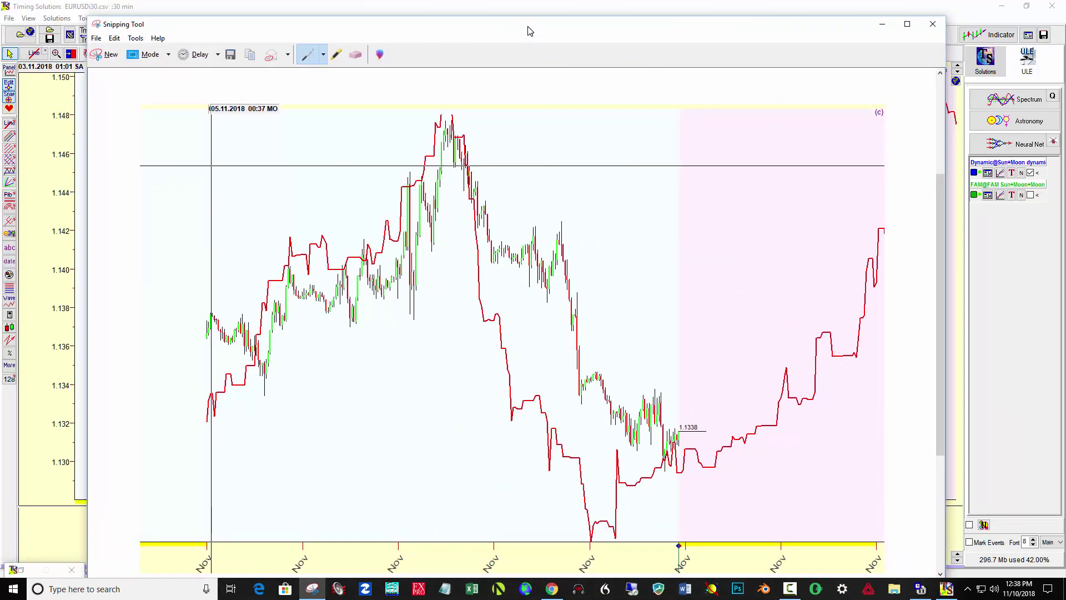
pyautogui.hotkey('alt', 'Tab')
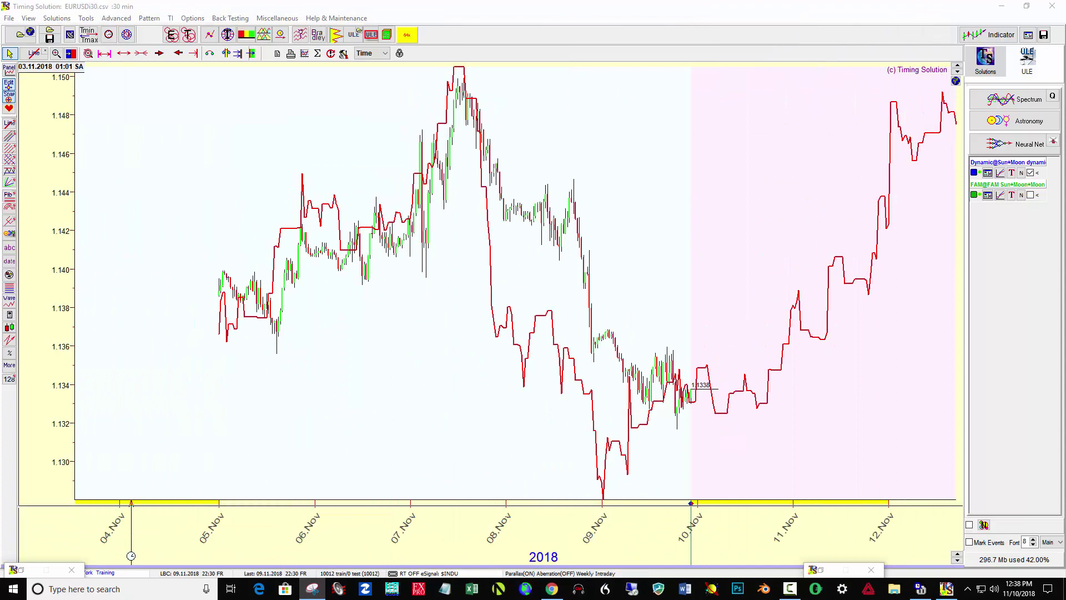
pyautogui.hotkey('alt', 'Tab')
pyautogui.moveTo(635, 5); pyautogui.dragTo(6, 12)
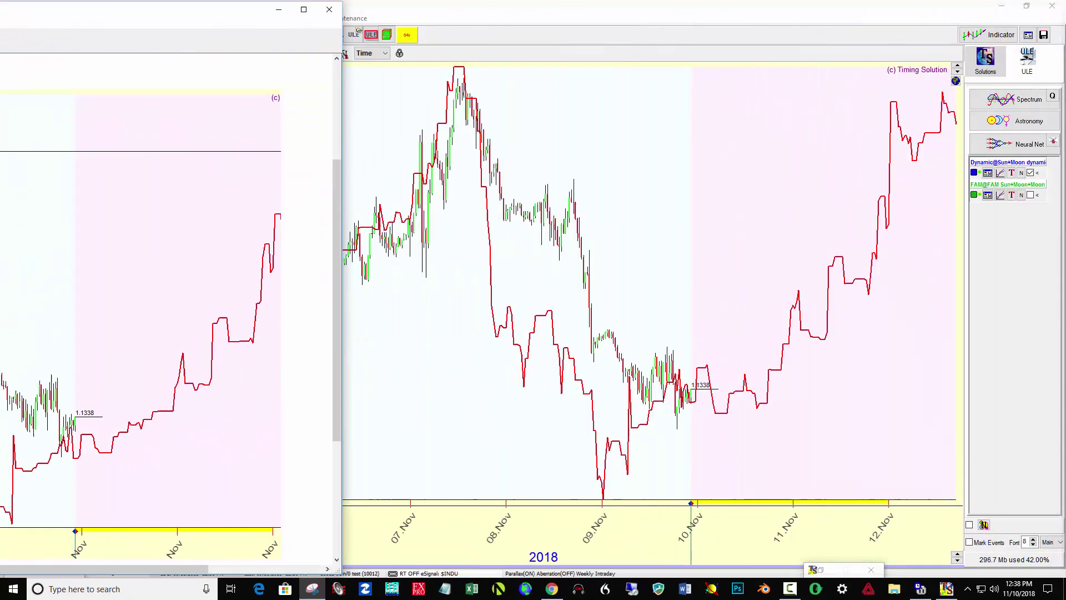
pyautogui.hotkey('alt', 'Tab')
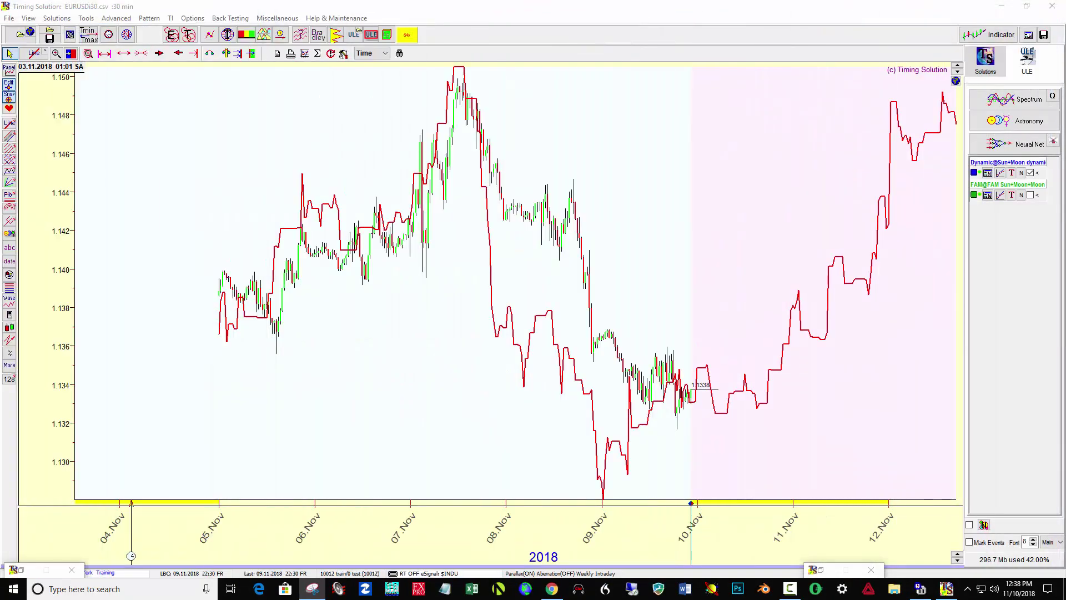
# Step: Open the Dynamic@Sun+Moon model and review its View, Profit, Stop, Train and zones tabs, returning to NN
pyautogui.click(988, 174)
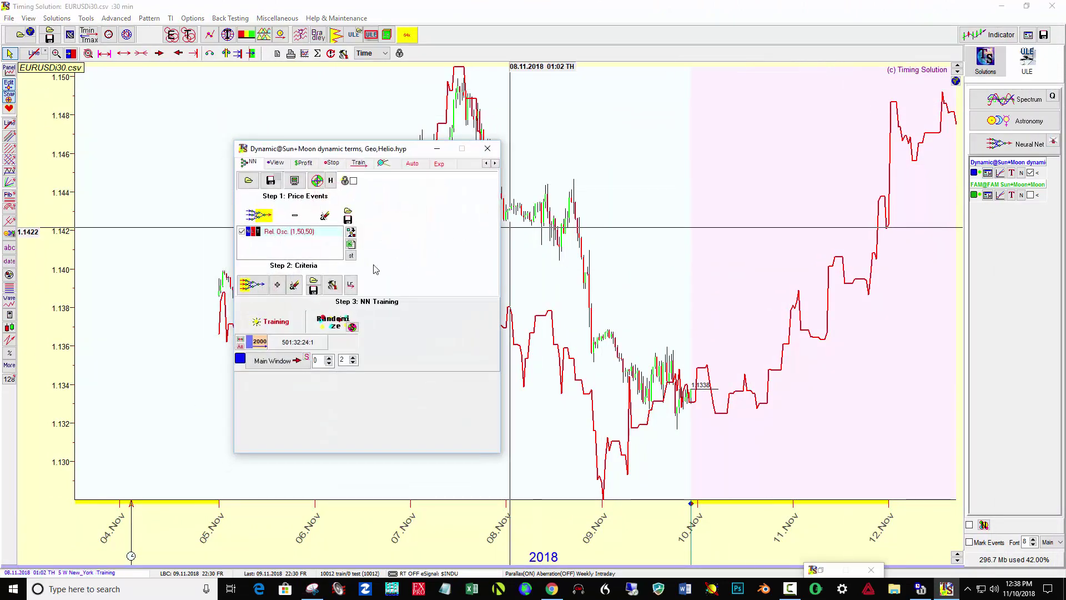
pyautogui.click(276, 162)
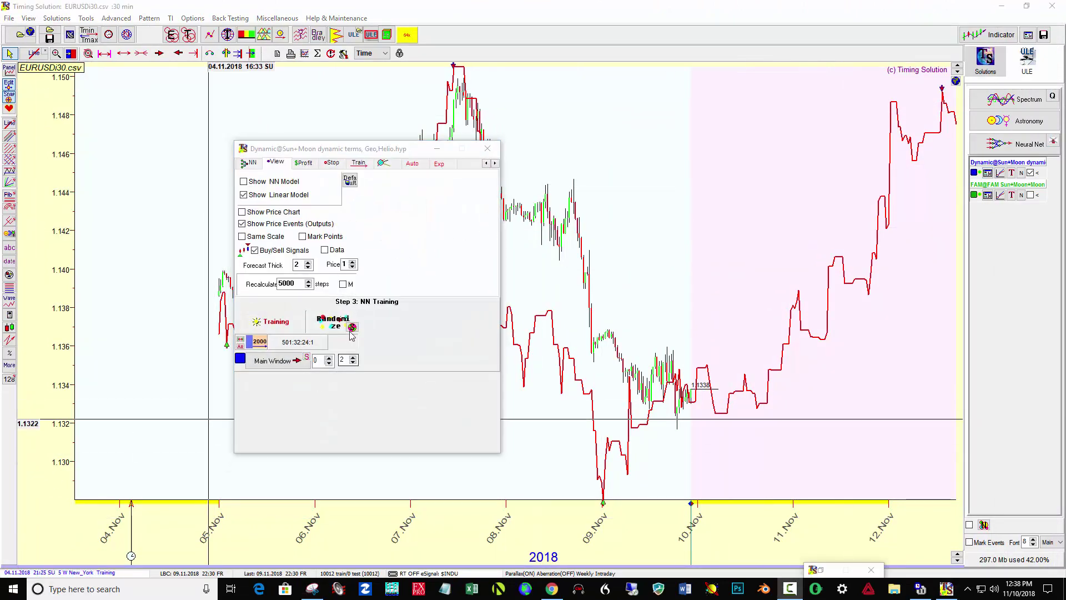
pyautogui.click(332, 150)
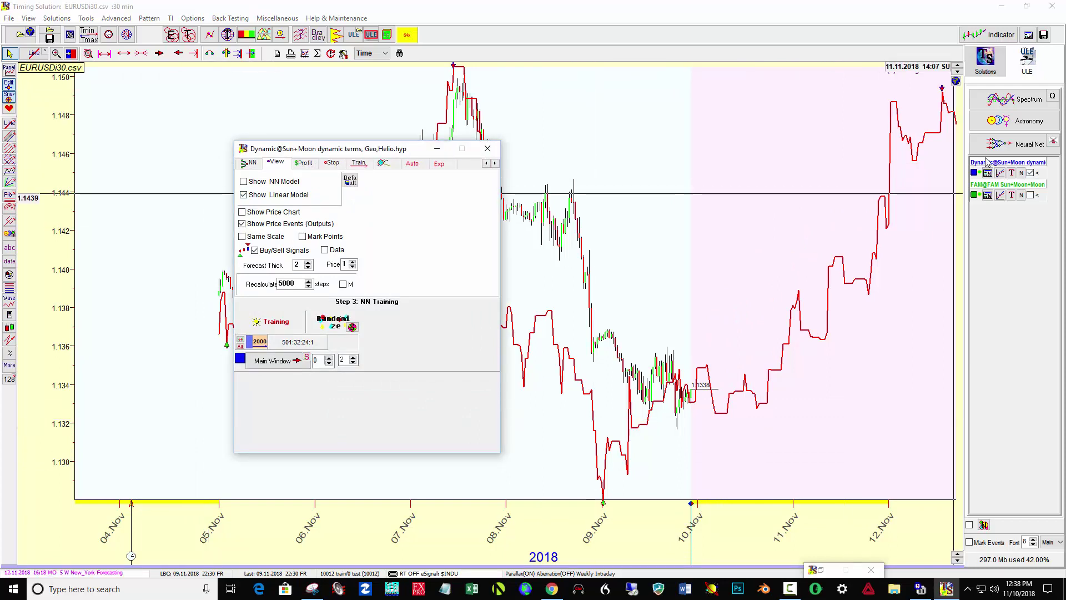
pyautogui.click(256, 165)
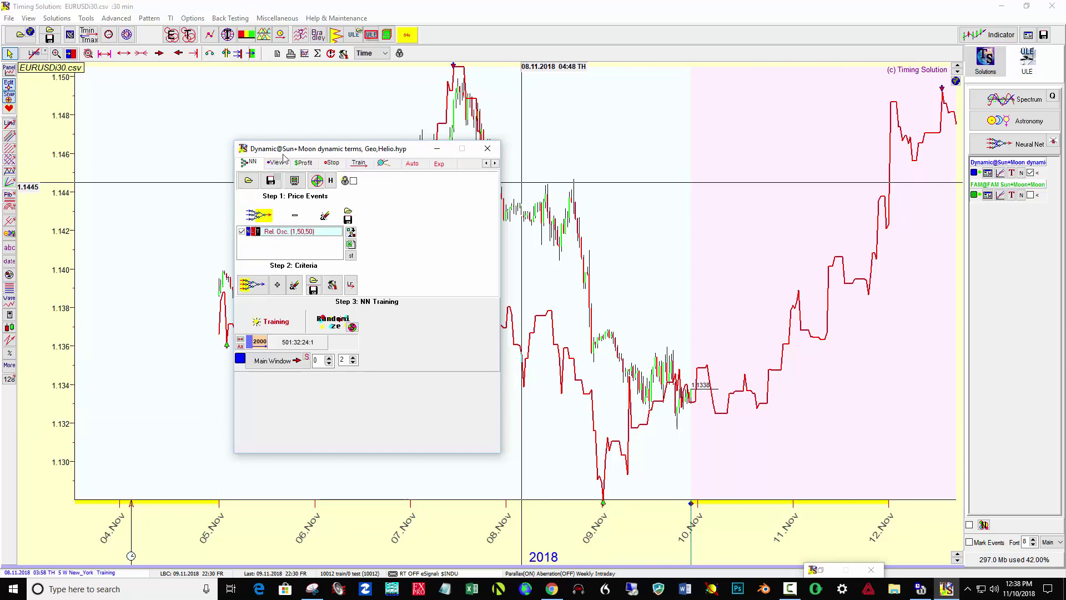
pyautogui.click(277, 162)
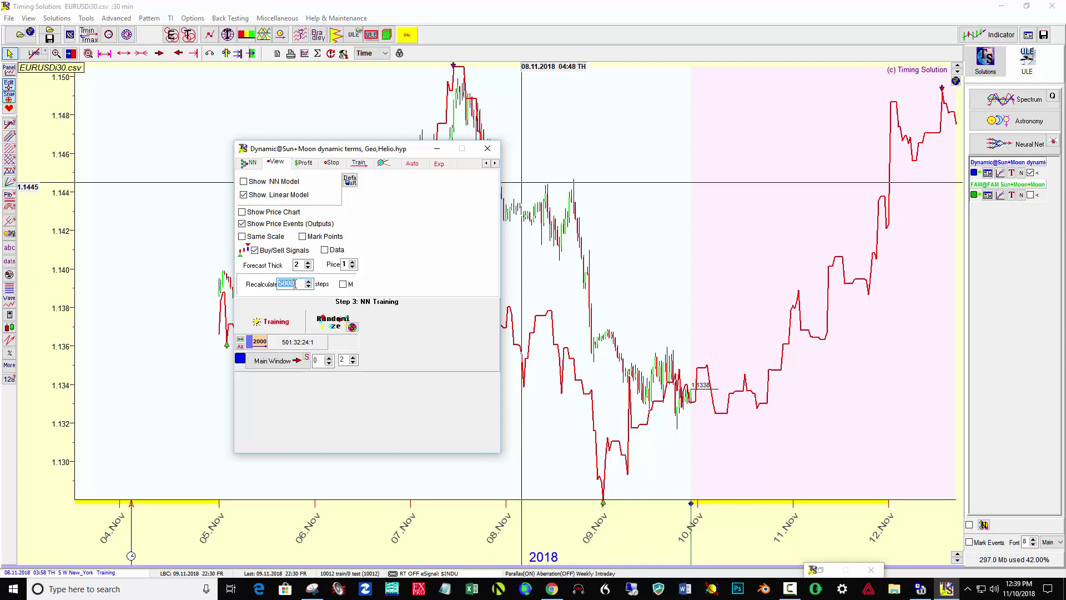
pyautogui.click(305, 163)
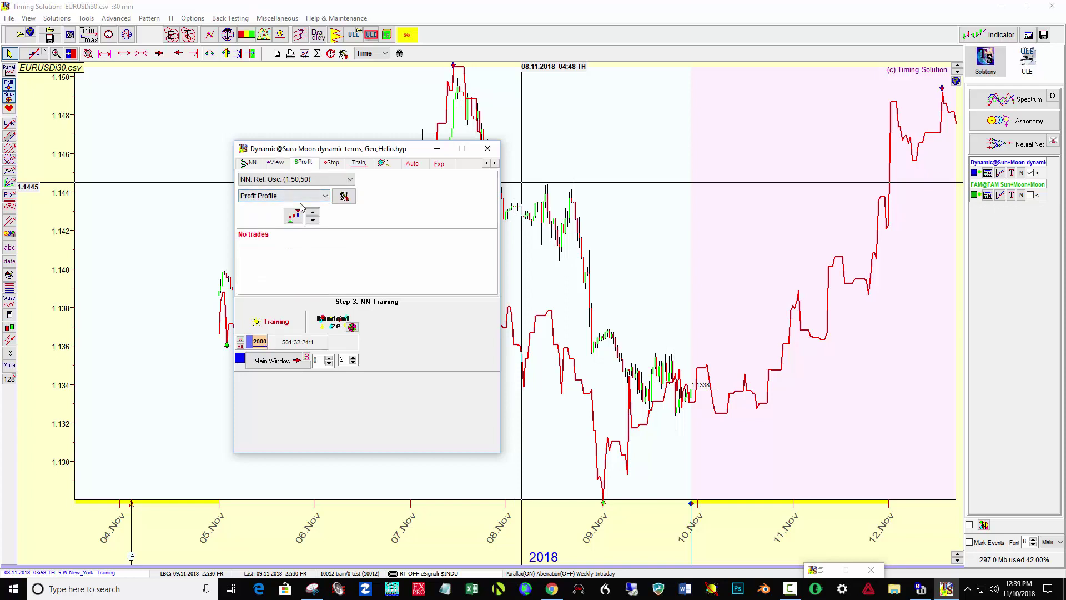
pyautogui.click(331, 164)
pyautogui.click(359, 163)
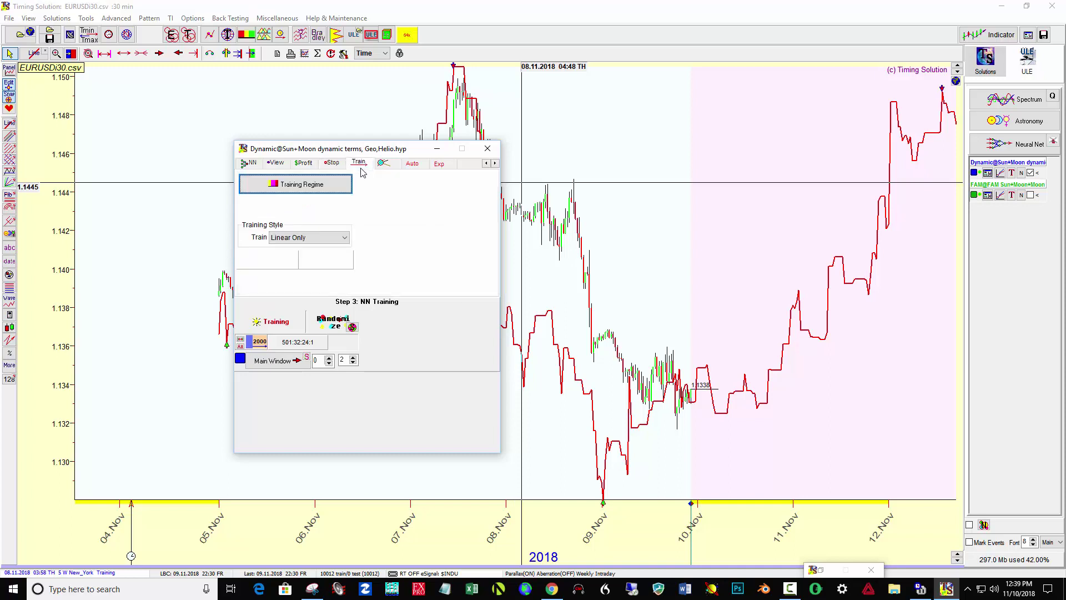
pyautogui.click(385, 163)
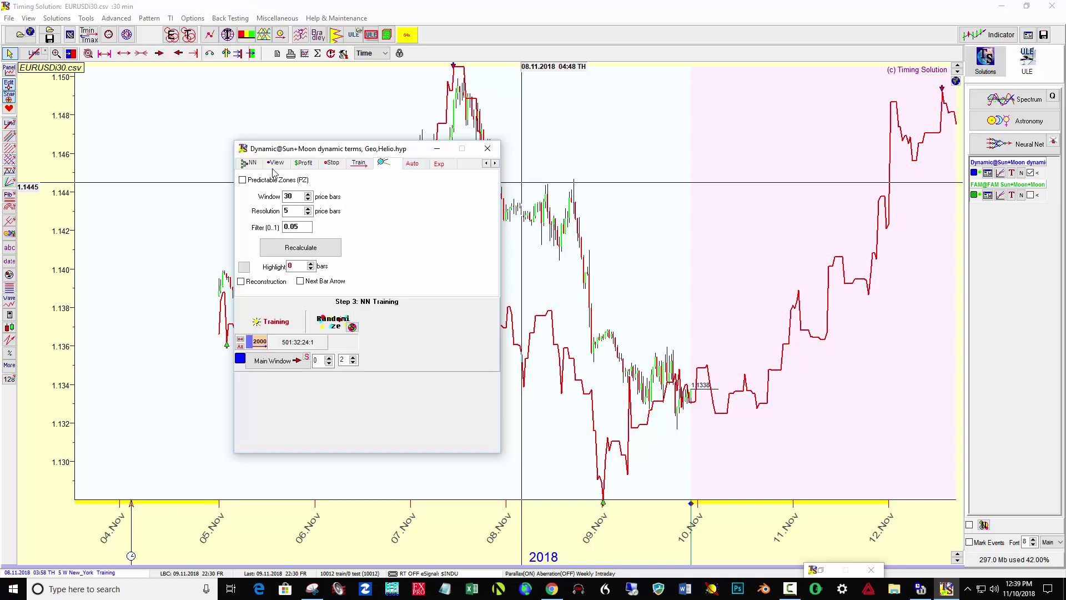
pyautogui.click(249, 162)
pyautogui.click(285, 463)
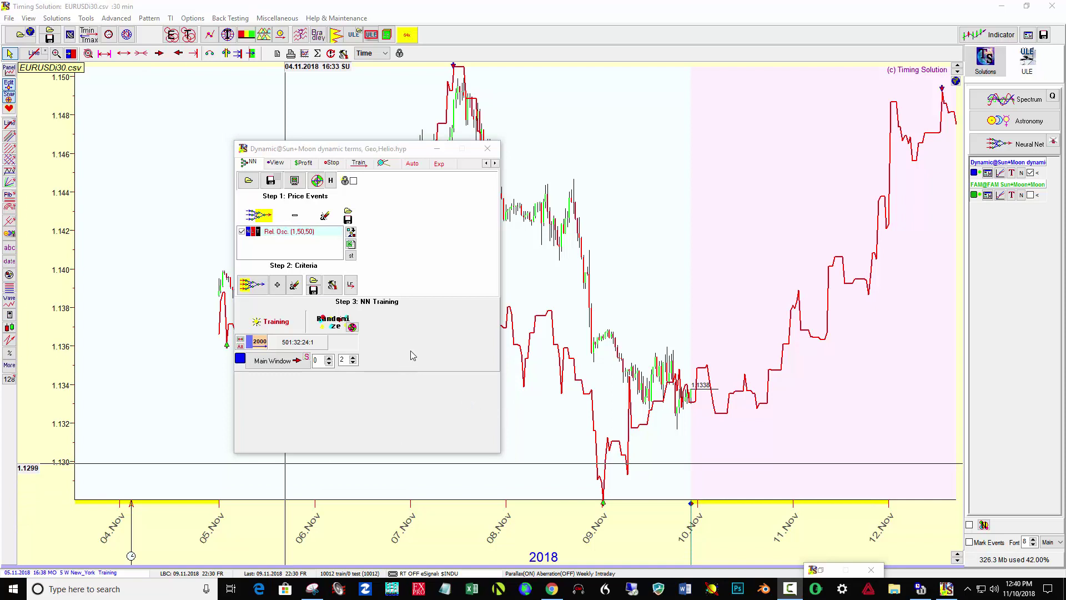
# Step: Open the Neural Net Criteria Master and page down through the Sun+Moon network's 501 astro inputs
pyautogui.click(255, 284)
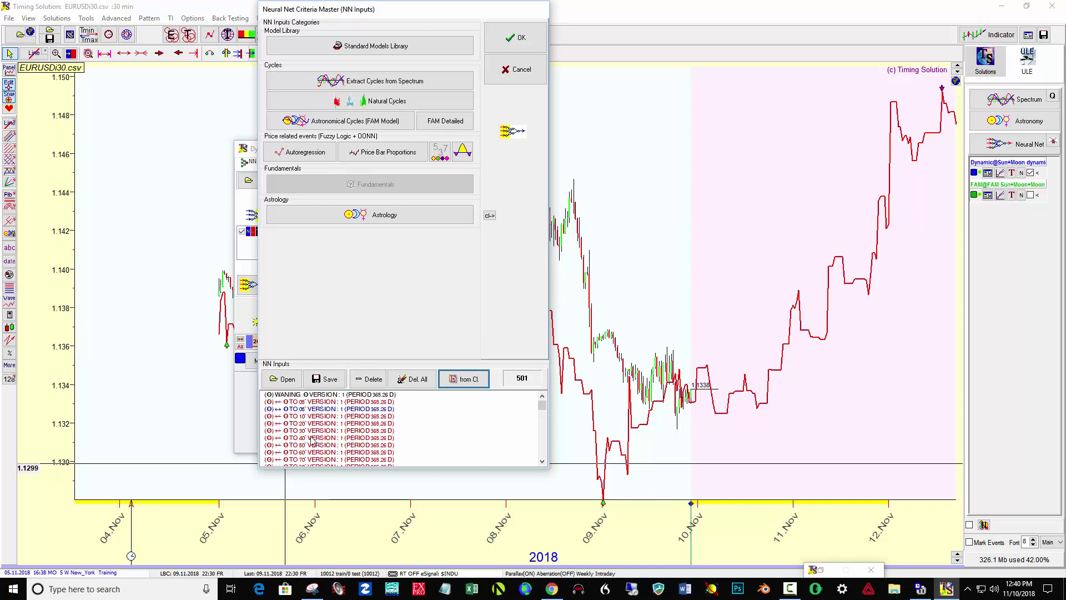
pyautogui.click(542, 461)
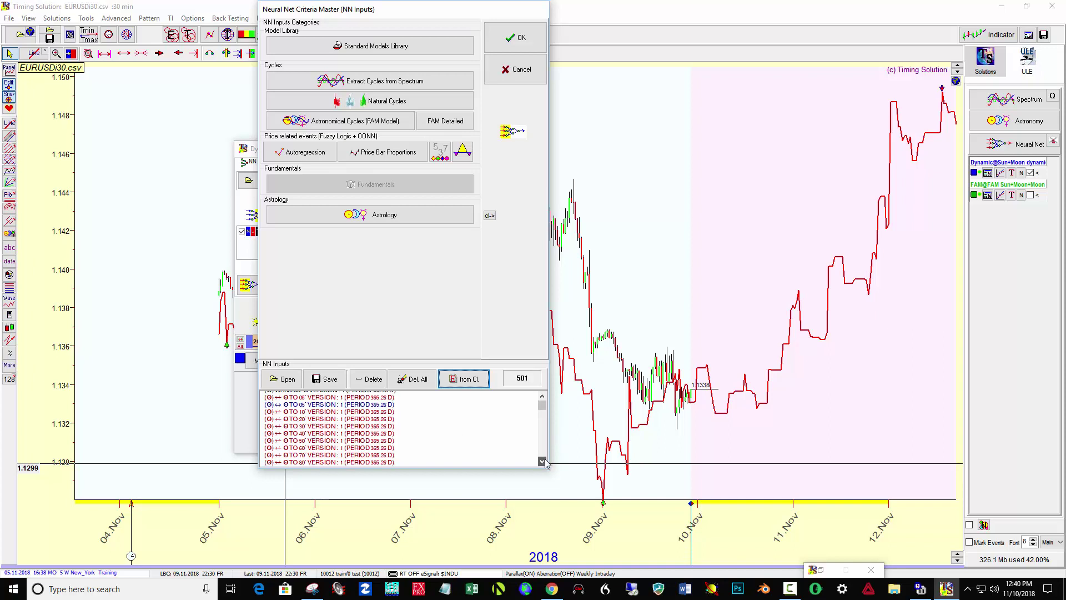
pyautogui.click(542, 461)
pyautogui.click(543, 460)
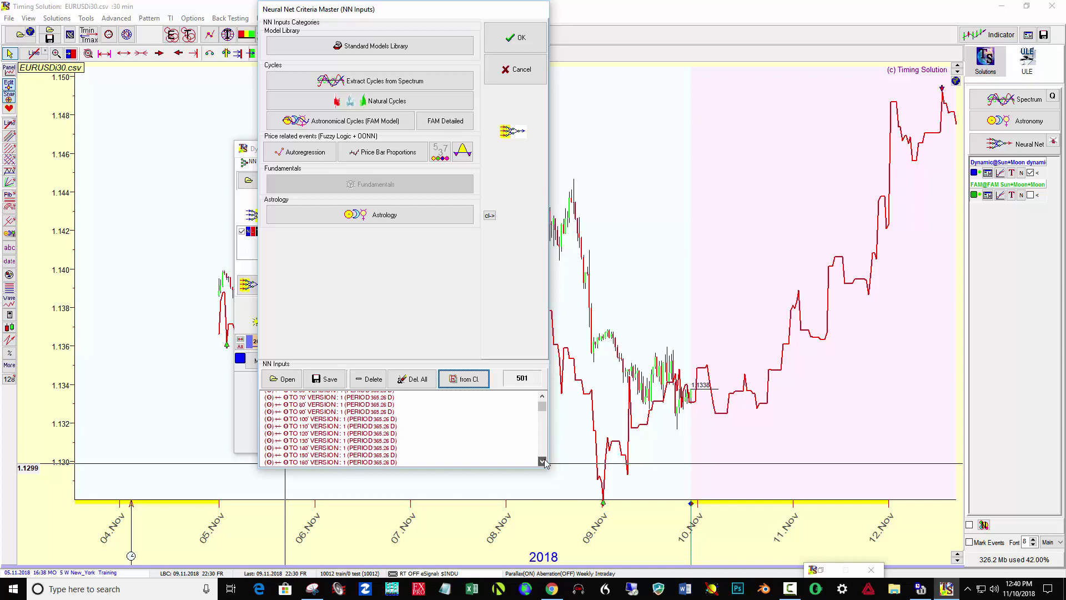
pyautogui.click(542, 461)
pyautogui.click(543, 461)
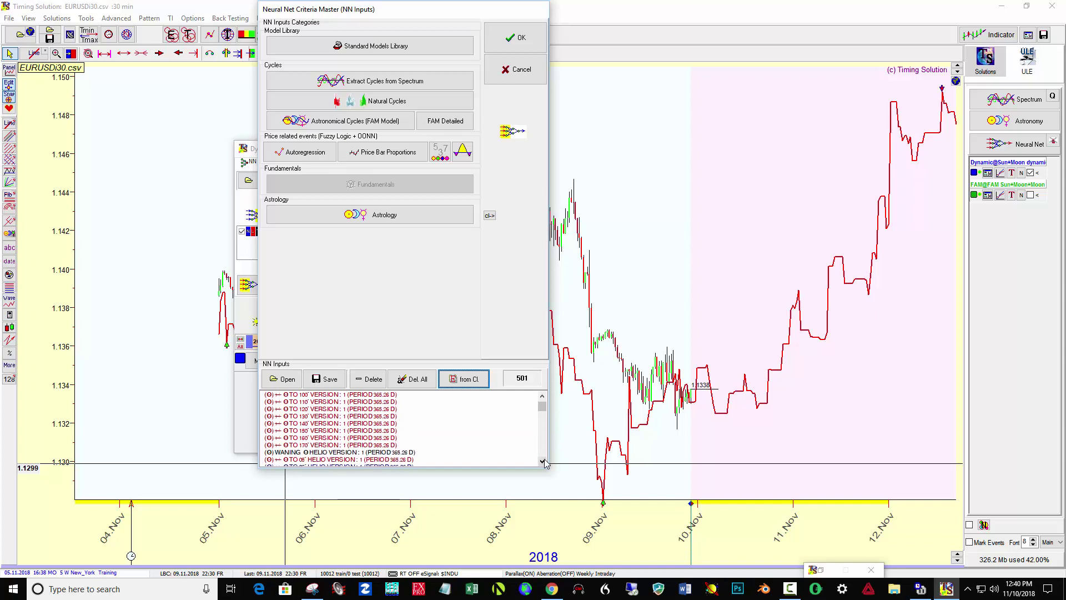
pyautogui.click(542, 461)
pyautogui.click(543, 460)
pyautogui.click(543, 461)
pyautogui.click(542, 461)
pyautogui.click(543, 460)
pyautogui.click(543, 461)
pyautogui.click(543, 461)
pyautogui.click(543, 461)
pyautogui.click(543, 461)
pyautogui.click(543, 461)
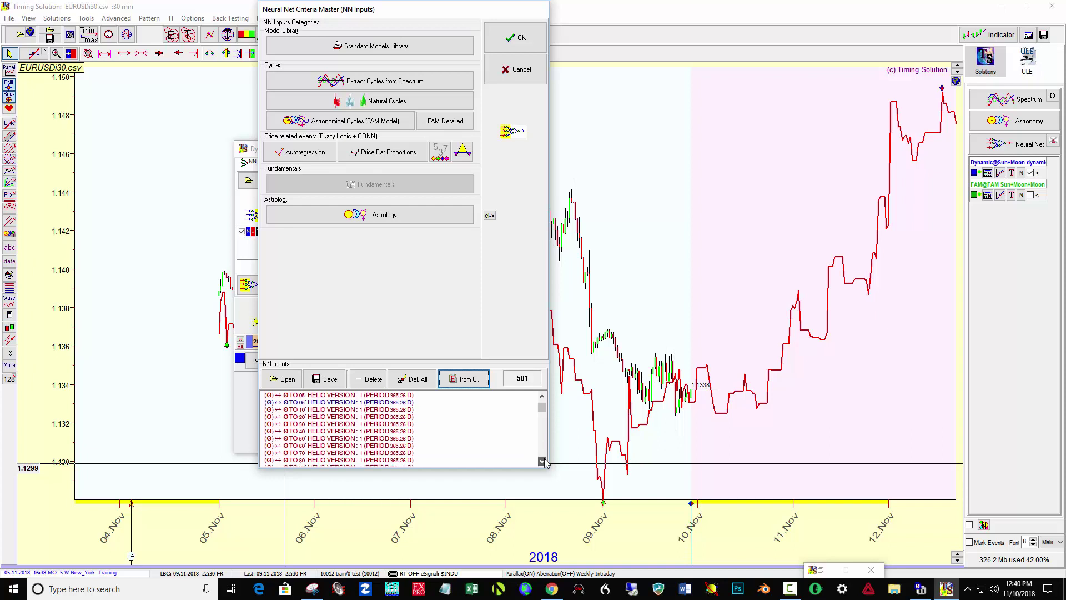
pyautogui.click(542, 461)
pyautogui.click(542, 461)
pyautogui.click(542, 461)
pyautogui.click(542, 461)
pyautogui.click(543, 461)
pyautogui.click(542, 461)
pyautogui.click(542, 461)
pyautogui.click(543, 461)
pyautogui.click(543, 461)
pyautogui.click(542, 461)
pyautogui.click(543, 460)
pyautogui.click(542, 461)
pyautogui.click(542, 461)
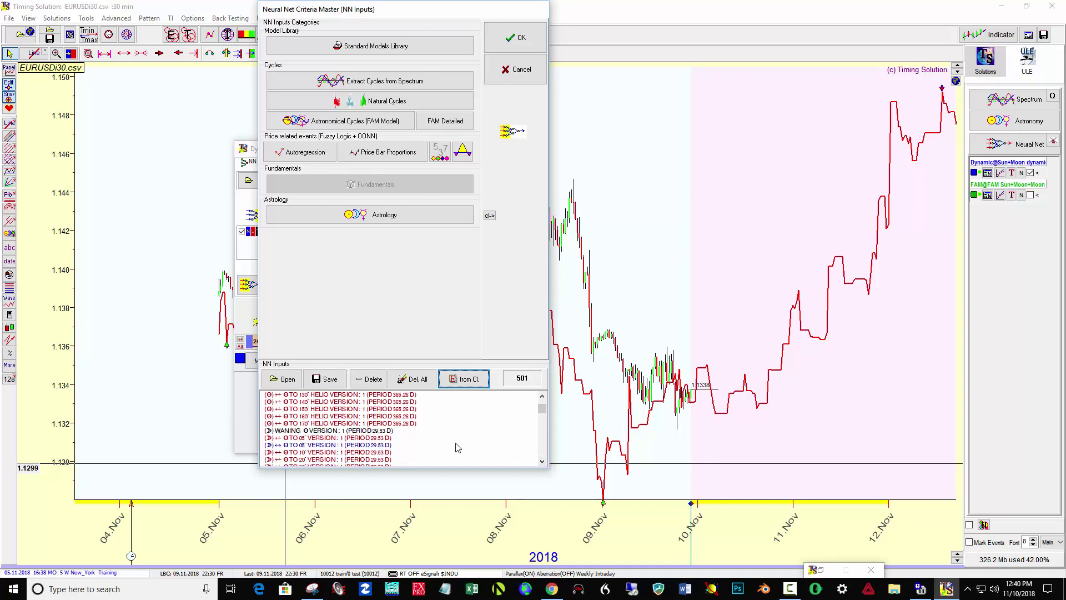
# Step: Scroll the NN Inputs list to its last entry, CONST
pyautogui.scroll(-2, 544, 414)
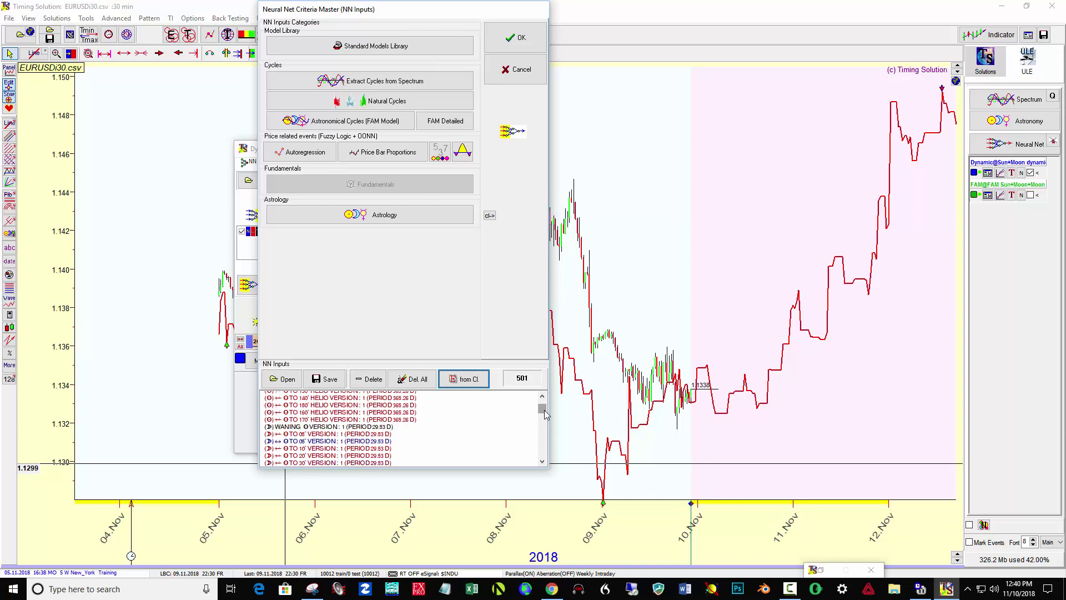
pyautogui.moveTo(545, 416); pyautogui.dragTo(545, 418)
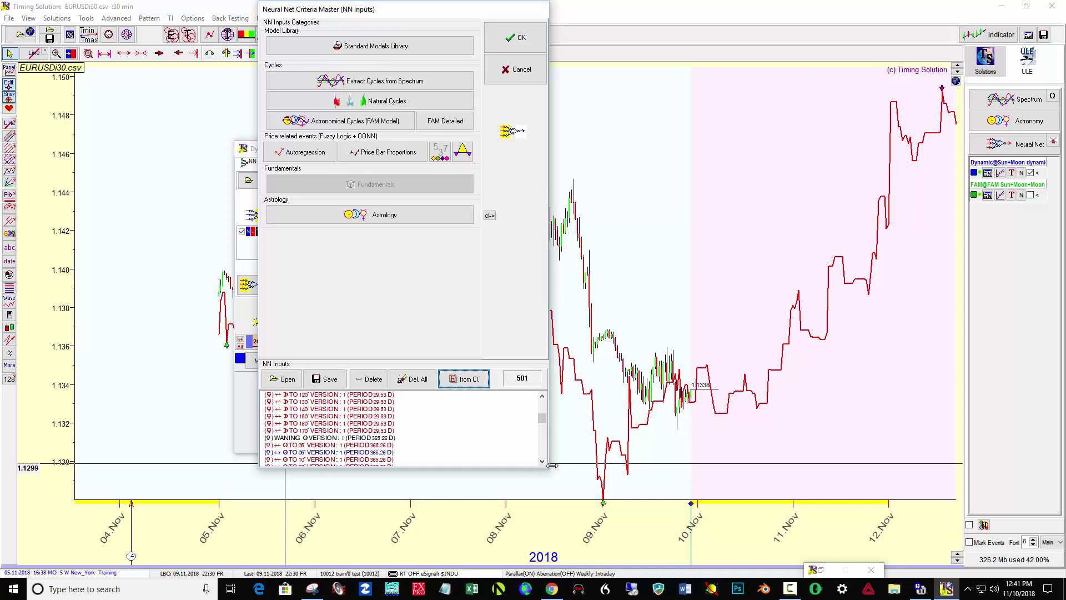
pyautogui.moveTo(545, 422); pyautogui.dragTo(547, 432)
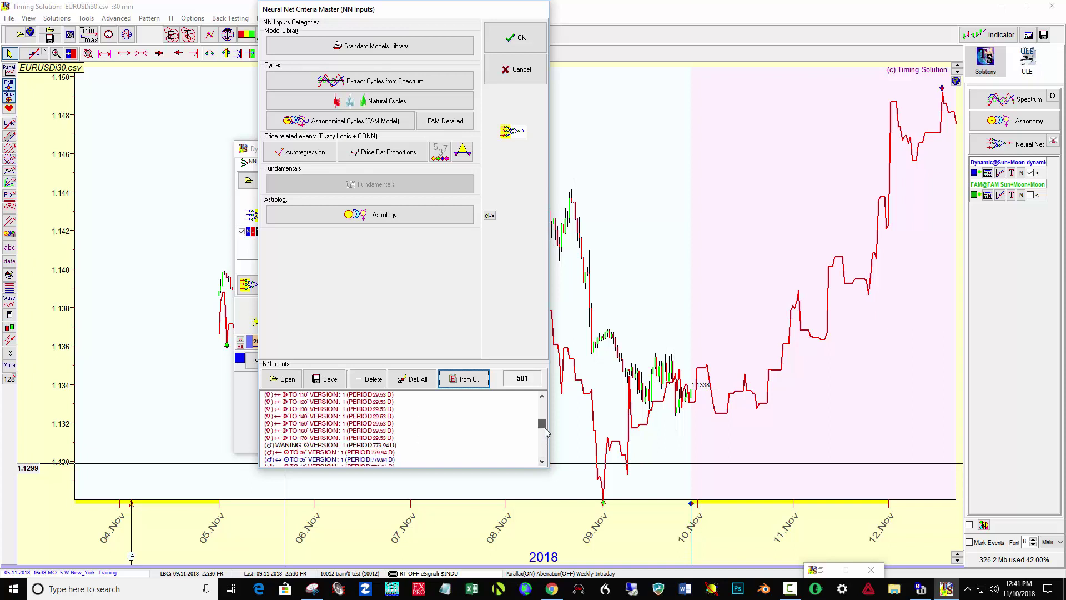
pyautogui.click(542, 462)
pyautogui.moveTo(543, 462)
pyautogui.mouseDown()
pyautogui.moveTo(542, 442)
pyautogui.moveTo(542, 454)
pyautogui.mouseUp()
pyautogui.click(543, 462)
pyautogui.click(543, 438)
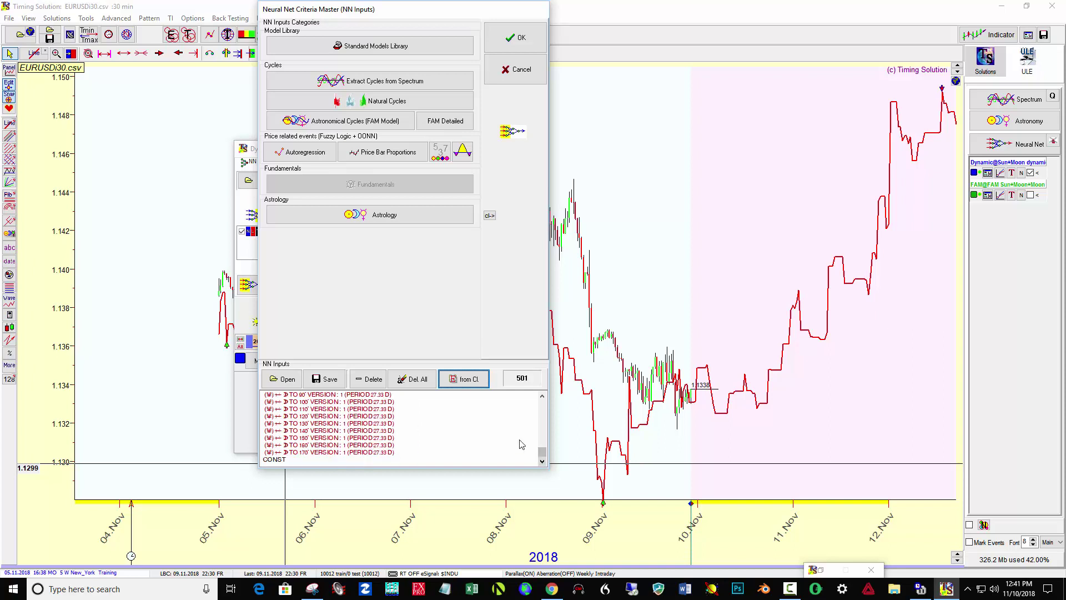